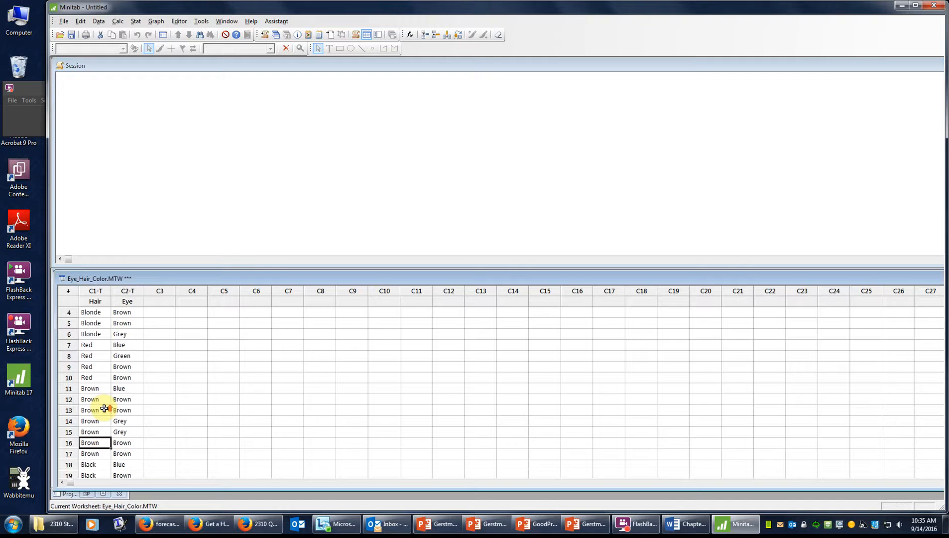
Step: Open the Cross Tabulation and Chi-Square dialog from the Stat > Tables menu
{"action": "scroll", "coordinate": [104, 408], "scroll_direction": "down", "scroll_amount": 5}
{"action": "scroll", "coordinate": [104, 408], "scroll_direction": "up", "scroll_amount": 5}
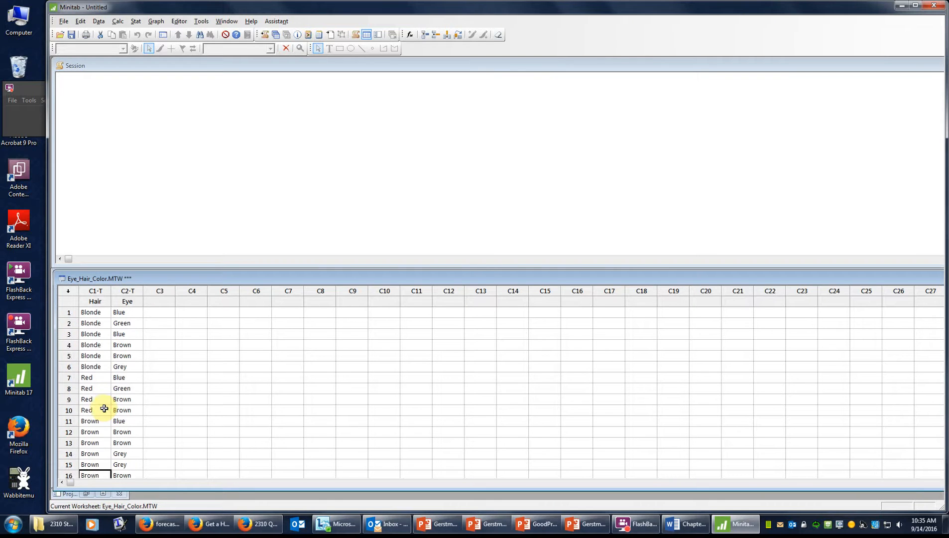
{"action": "scroll", "coordinate": [104, 408], "scroll_direction": "down", "scroll_amount": 3}
{"action": "scroll", "coordinate": [104, 409], "scroll_direction": "up", "scroll_amount": 3}
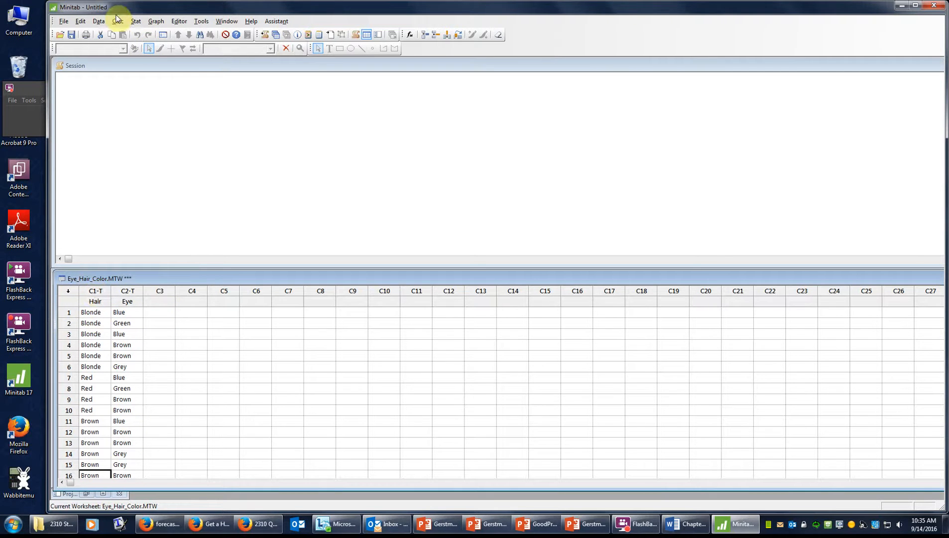
{"action": "scroll", "coordinate": [95, 386], "scroll_direction": "down", "scroll_amount": 3}
{"action": "scroll", "coordinate": [100, 384], "scroll_direction": "up", "scroll_amount": 3}
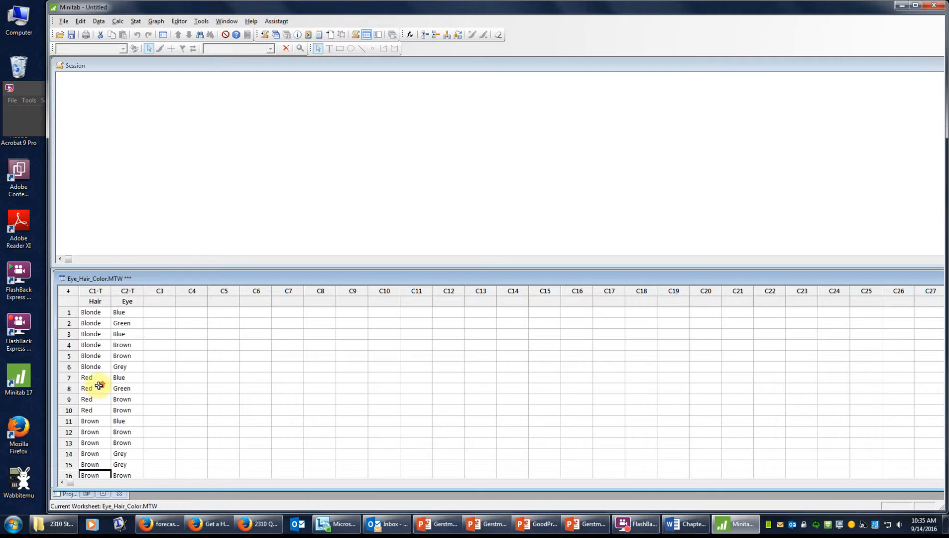
{"action": "left_click", "coordinate": [137, 21]}
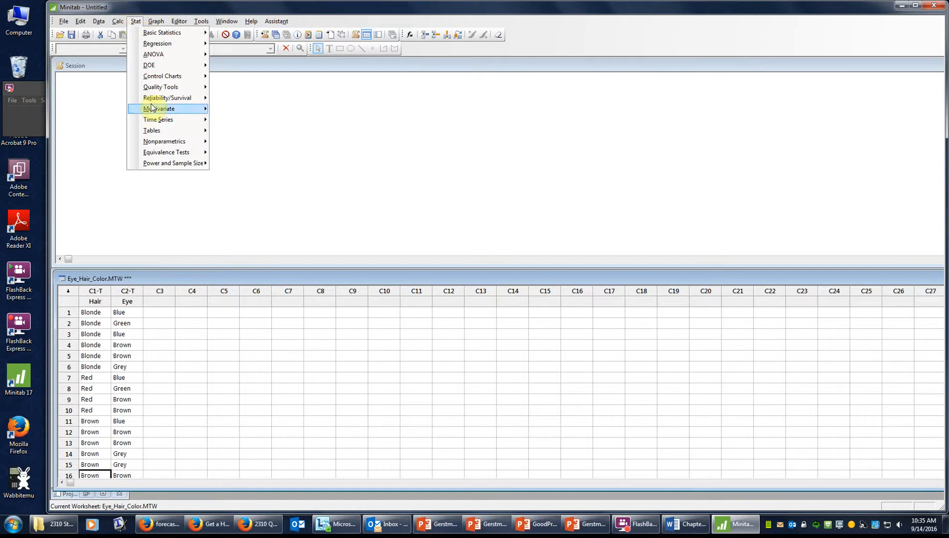
{"action": "mouse_move", "coordinate": [175, 131]}
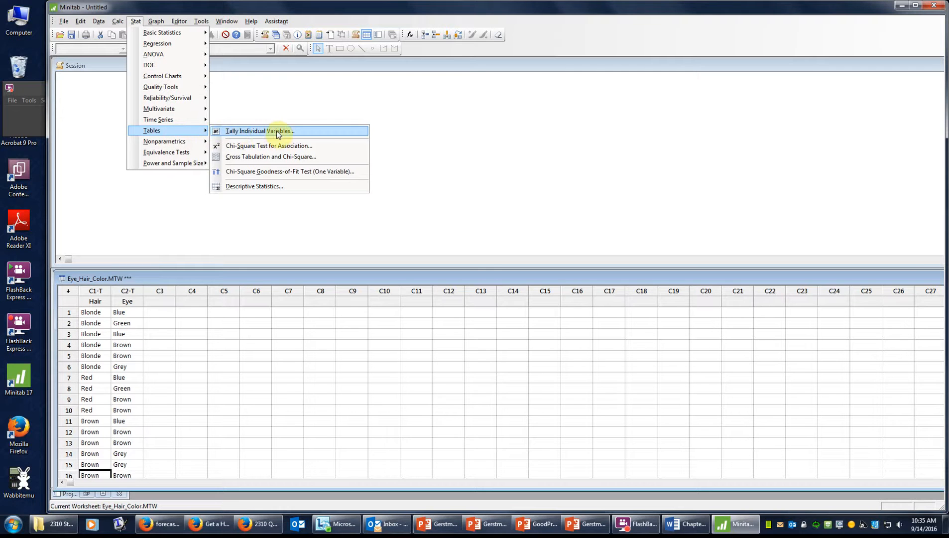
{"action": "left_click", "coordinate": [328, 158]}
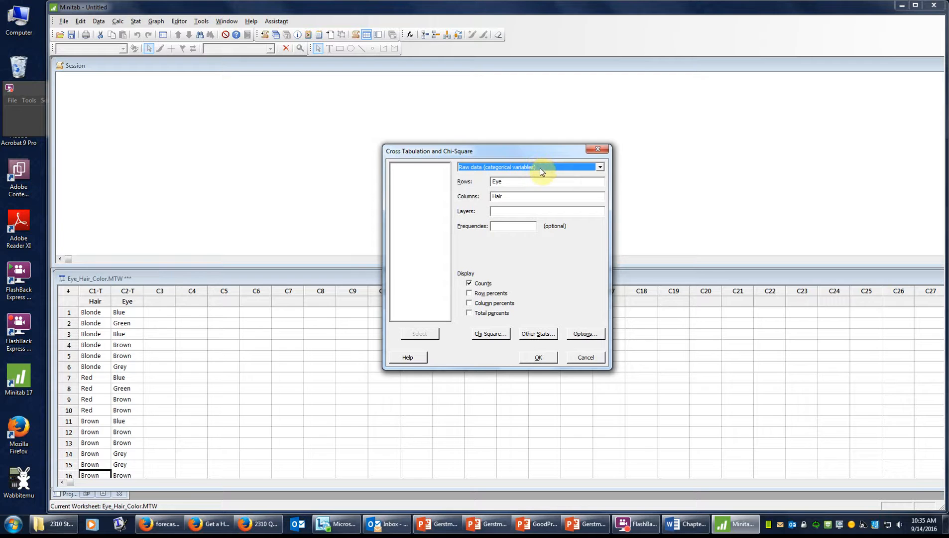
Step: Replace the prefilled variables with Hair as rows and Eye as columns
{"action": "left_click", "coordinate": [516, 180]}
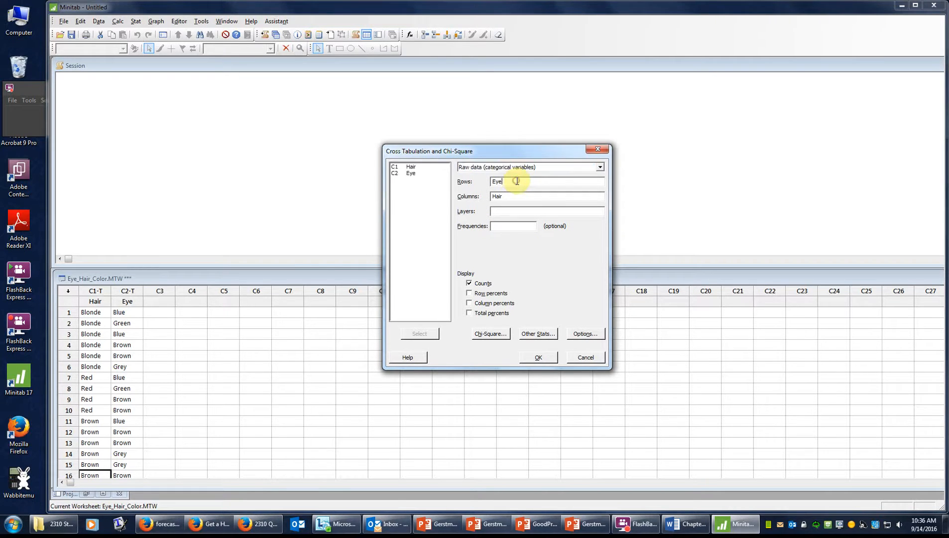
{"action": "key", "text": "BackSpace"}
{"action": "key", "text": "BackSpace"}
{"action": "left_click", "coordinate": [513, 194]}
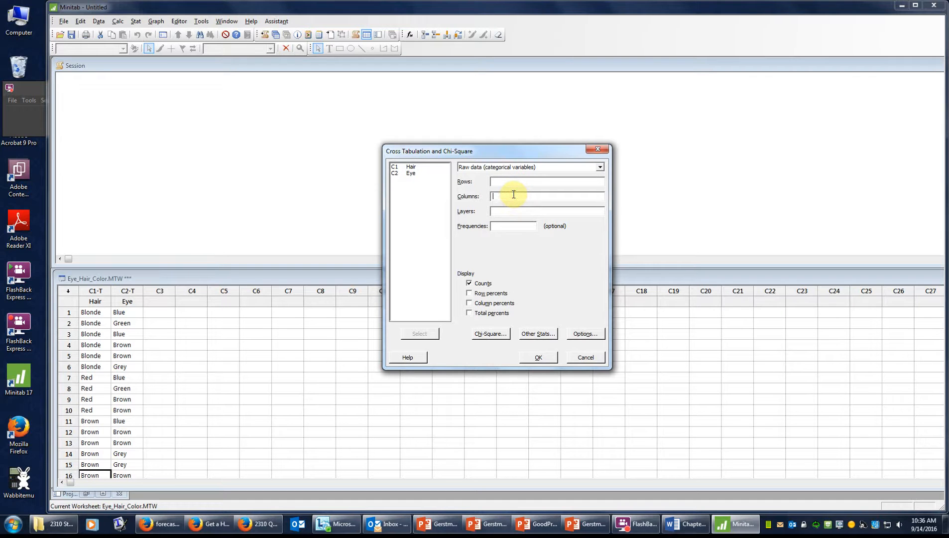
{"action": "left_click", "coordinate": [522, 176]}
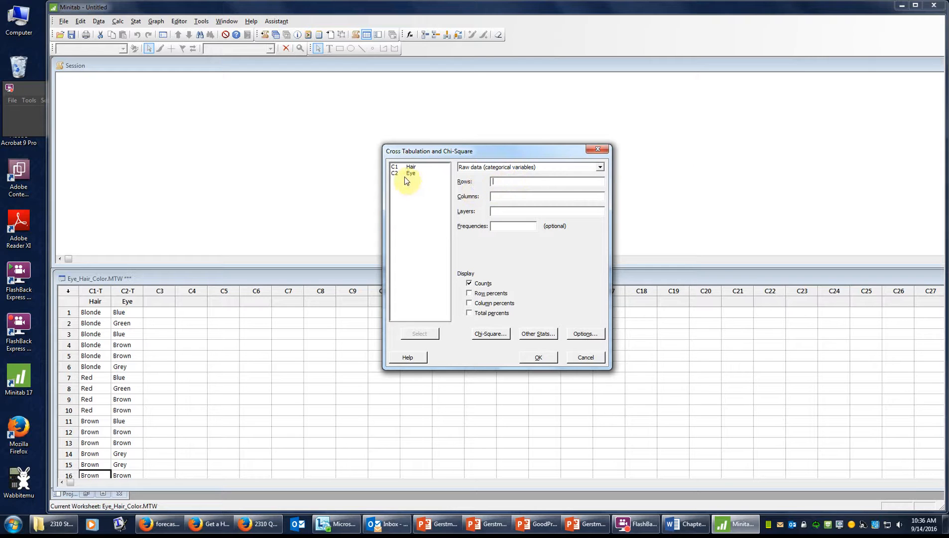
{"action": "double_click", "coordinate": [412, 166]}
{"action": "double_click", "coordinate": [413, 173]}
Step: Add row, column and total percents, leave expected counts off, and run the table
{"action": "left_click", "coordinate": [470, 293]}
{"action": "left_click", "coordinate": [469, 303]}
{"action": "left_click", "coordinate": [469, 313]}
{"action": "left_click", "coordinate": [499, 336]}
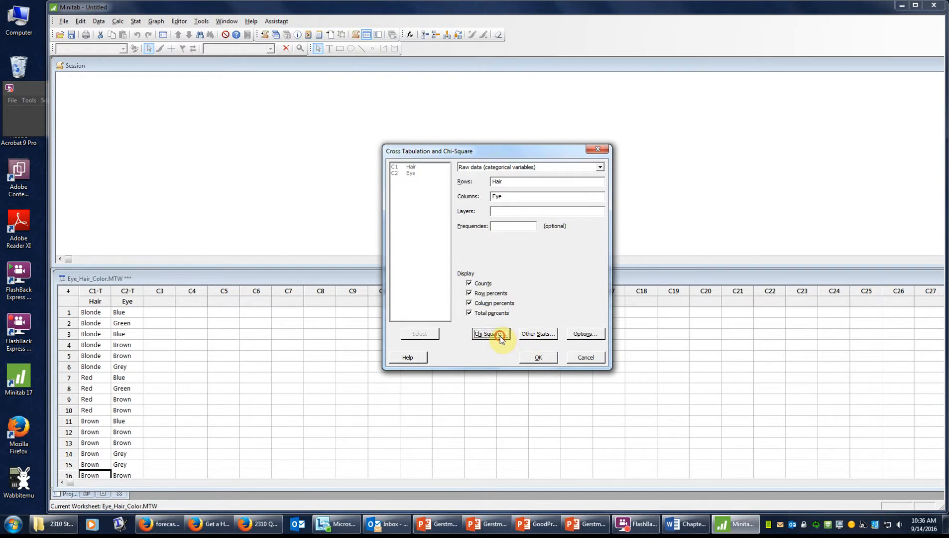
{"action": "left_click", "coordinate": [416, 241]}
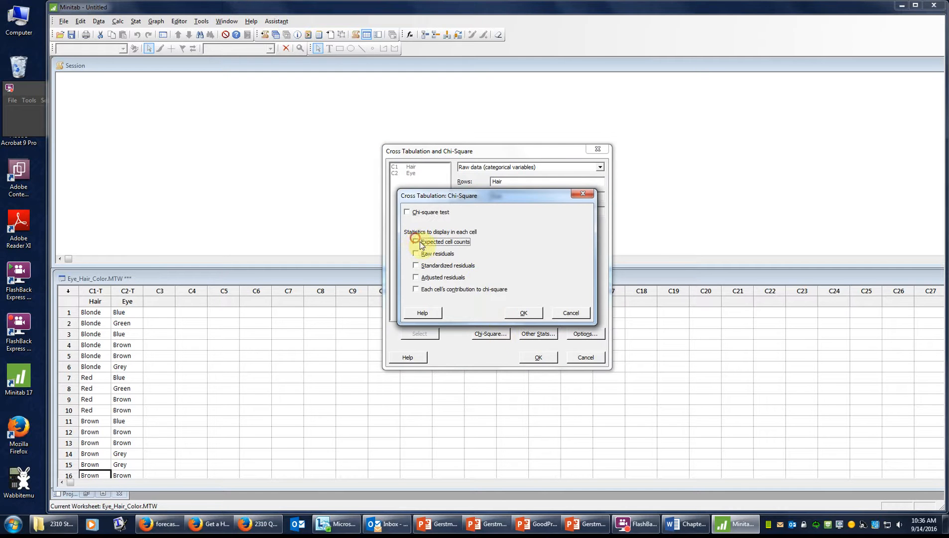
{"action": "left_click", "coordinate": [522, 311]}
{"action": "left_click", "coordinate": [541, 357]}
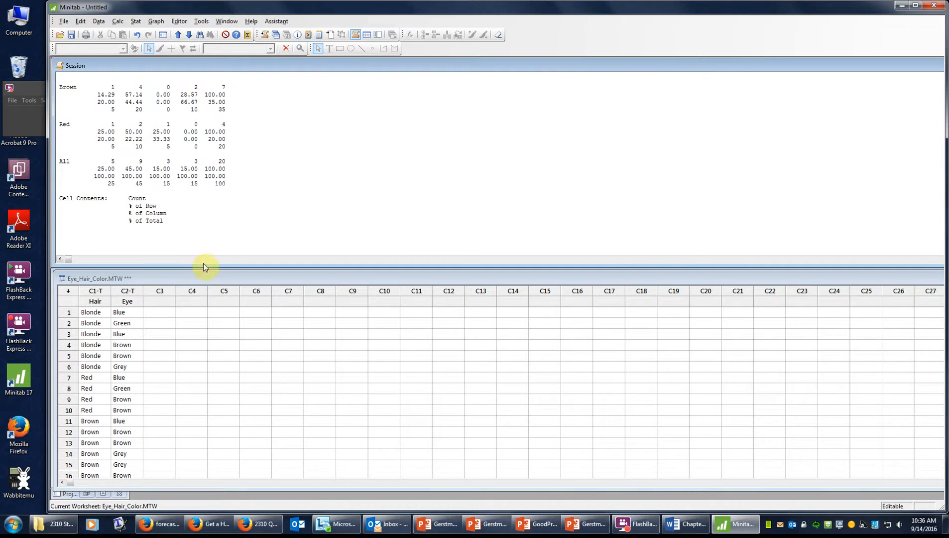
{"action": "left_click_drag", "start_coordinate": [206, 268], "coordinate": [206, 345]}
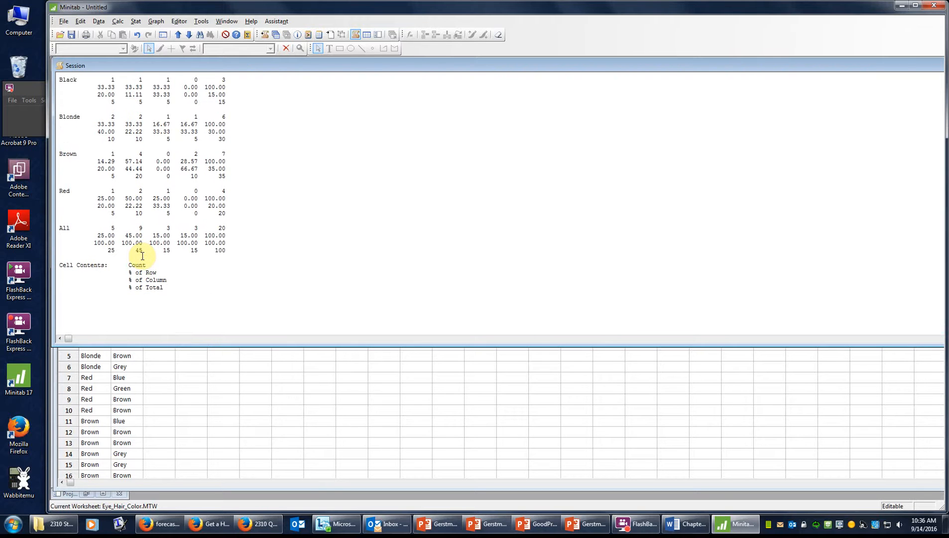
{"action": "scroll", "coordinate": [145, 243], "scroll_direction": "up", "scroll_amount": 1}
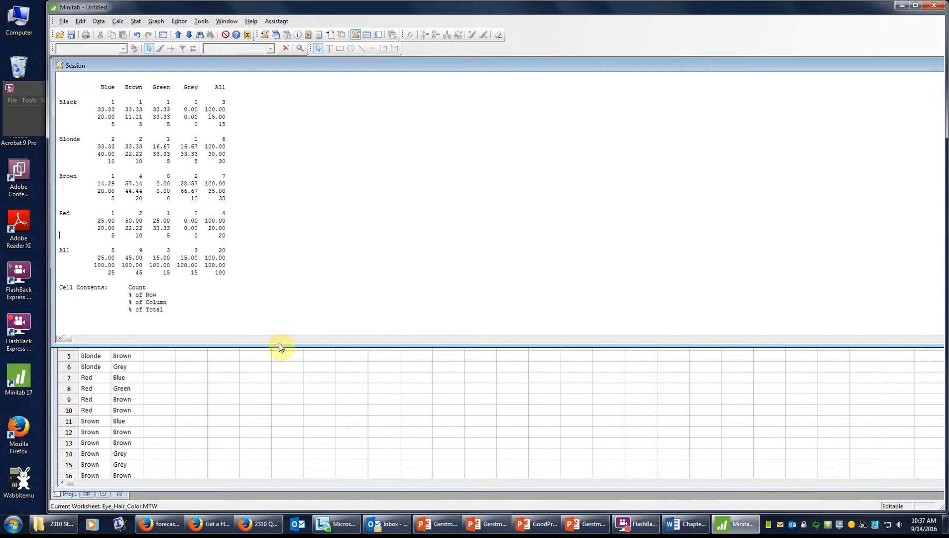
{"action": "left_click_drag", "start_coordinate": [292, 343], "coordinate": [291, 272]}
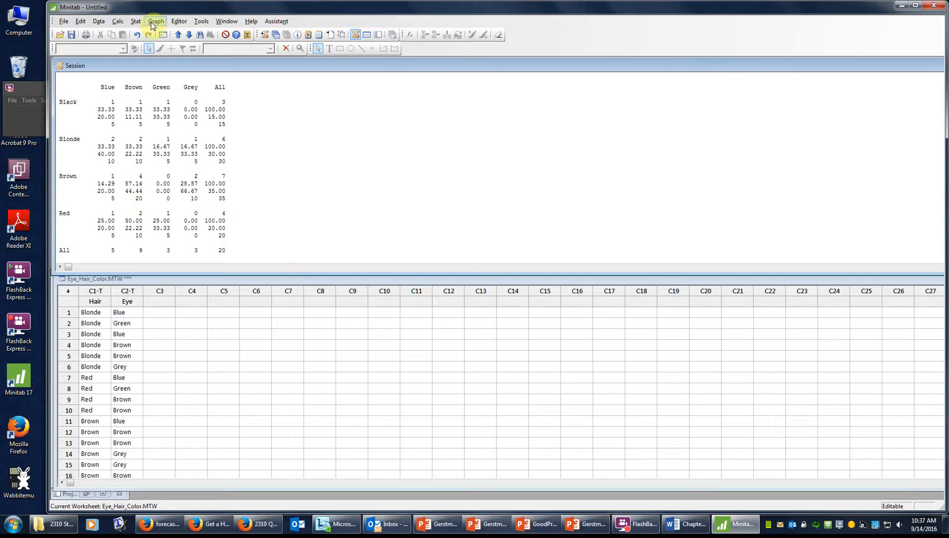
{"action": "left_click", "coordinate": [138, 22]}
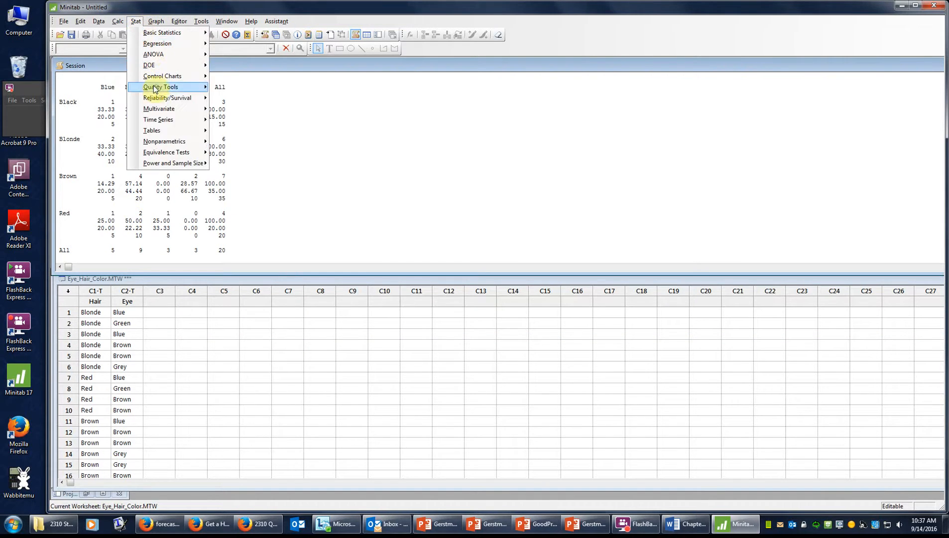
{"action": "mouse_move", "coordinate": [160, 131]}
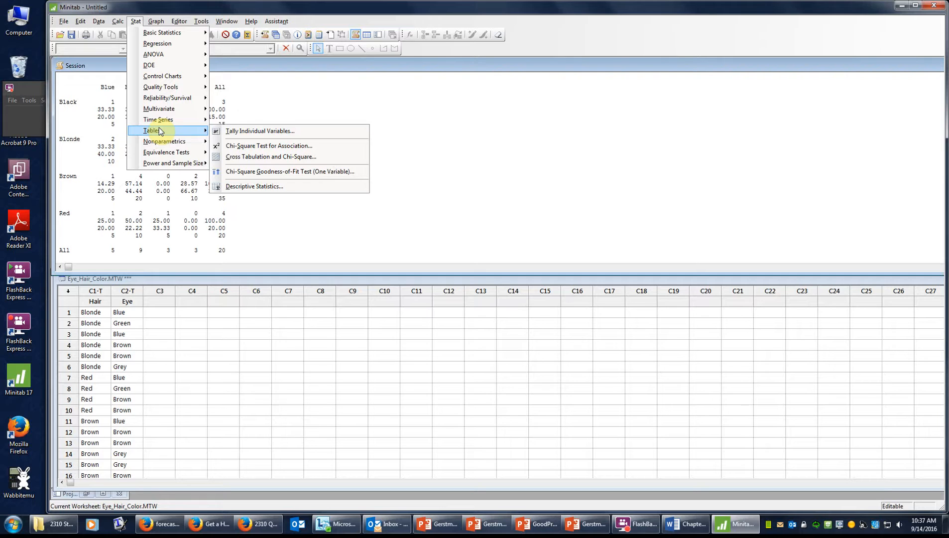
{"action": "left_click", "coordinate": [289, 156]}
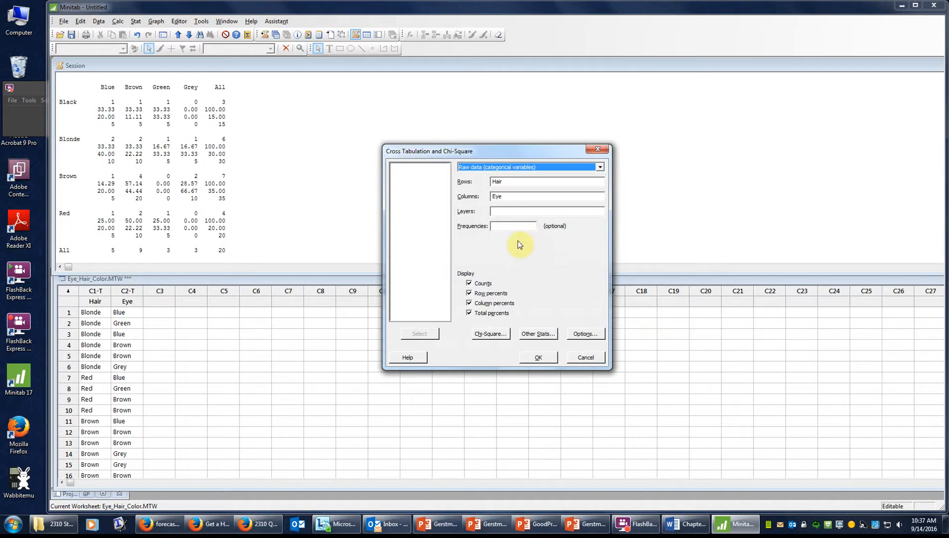
{"action": "left_click", "coordinate": [468, 284]}
{"action": "left_click", "coordinate": [469, 293]}
{"action": "left_click", "coordinate": [469, 304]}
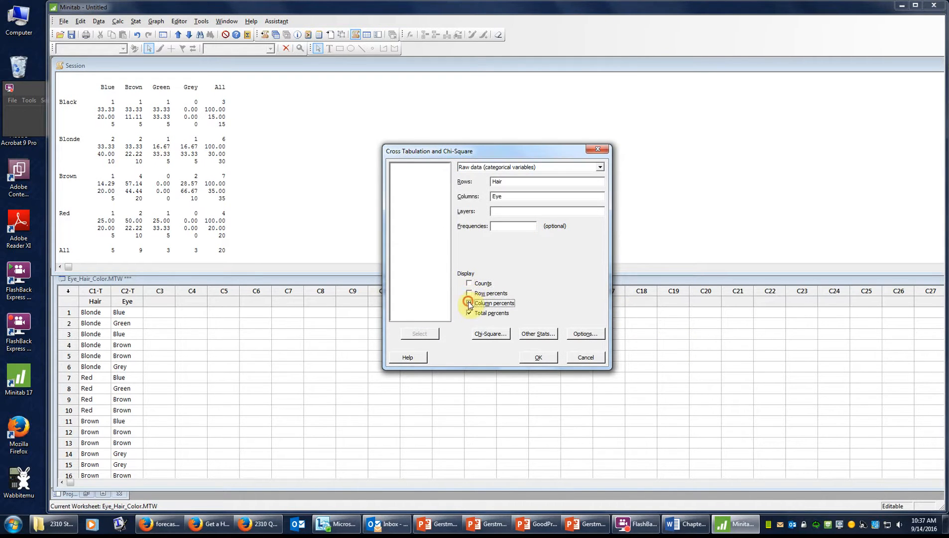
{"action": "left_click", "coordinate": [469, 313]}
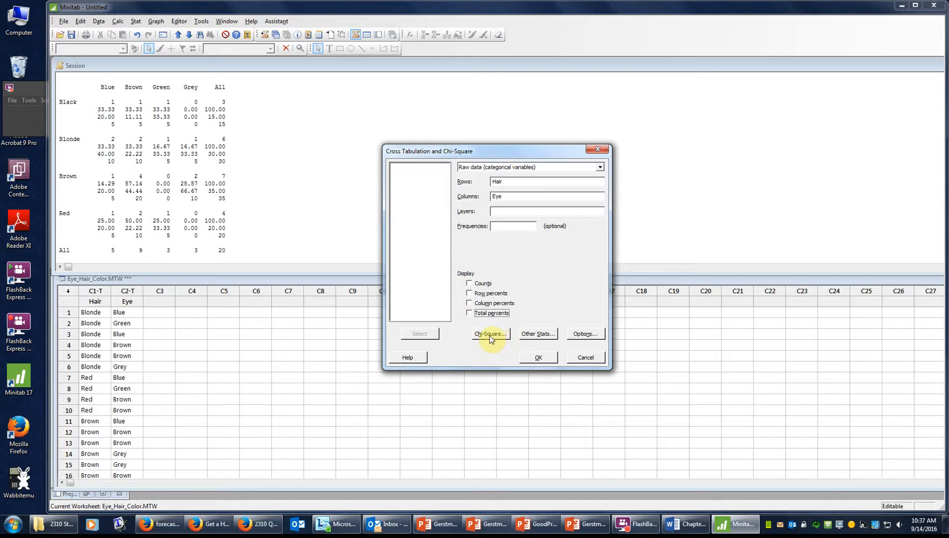
{"action": "left_click", "coordinate": [490, 334]}
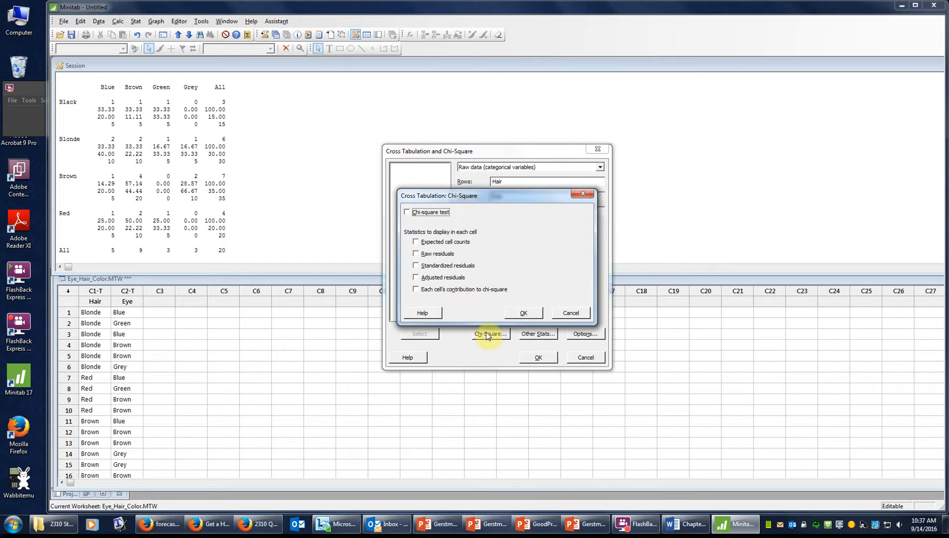
{"action": "left_click", "coordinate": [417, 243]}
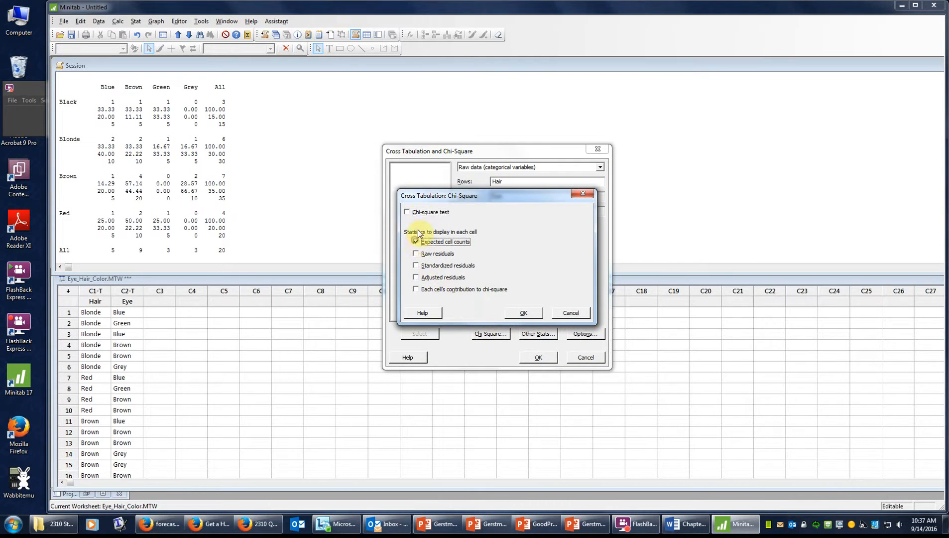
{"action": "left_click", "coordinate": [527, 312]}
{"action": "left_click", "coordinate": [545, 356]}
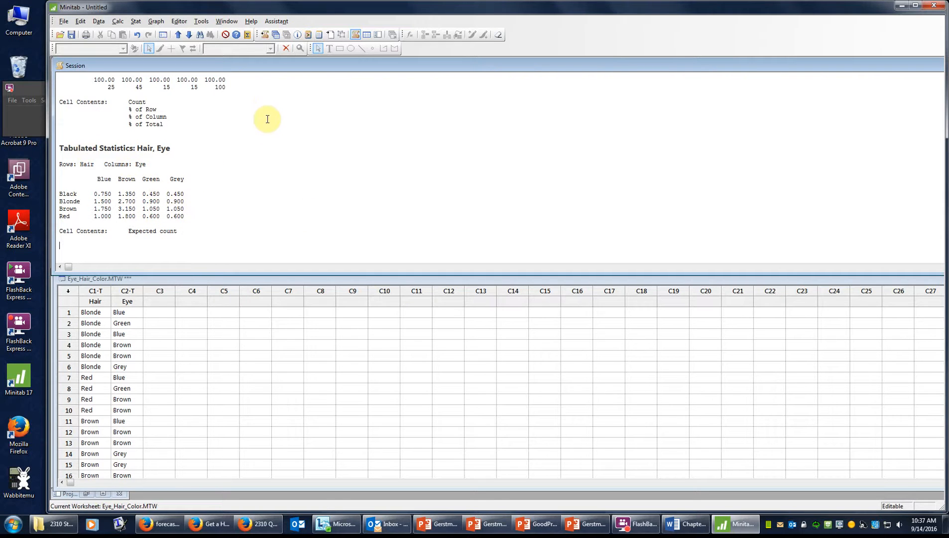
Step: Set up a Chi-Square Test for Association on raw data, clearing the old table columns
{"action": "left_click", "coordinate": [133, 22]}
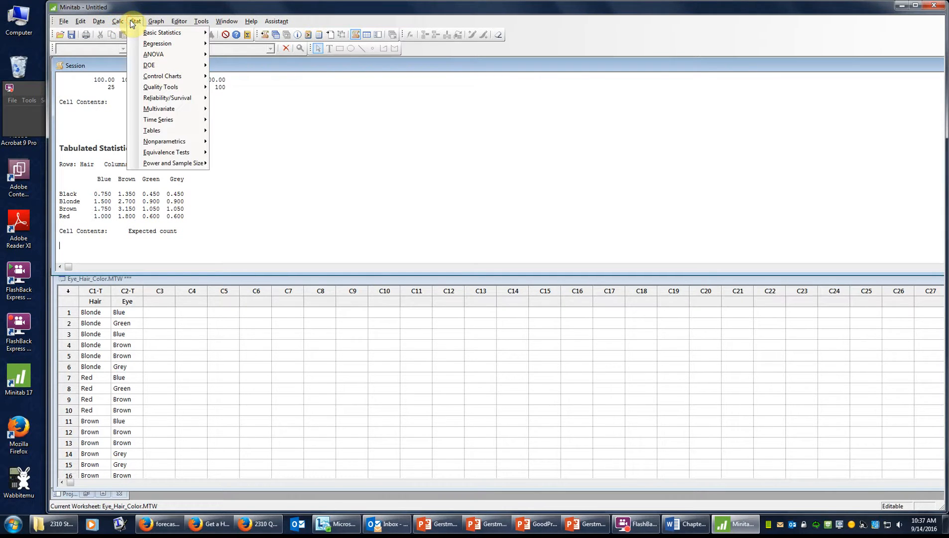
{"action": "mouse_move", "coordinate": [171, 130]}
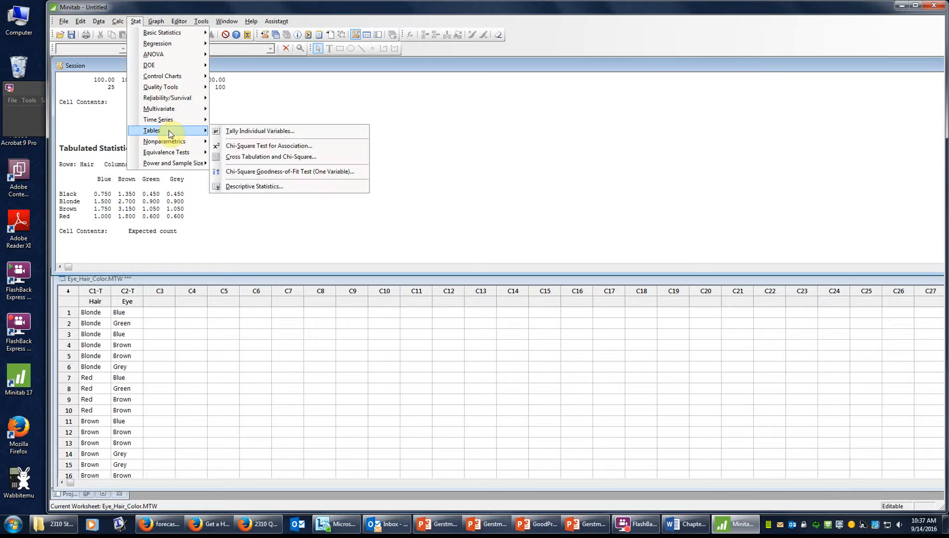
{"action": "left_click", "coordinate": [327, 148]}
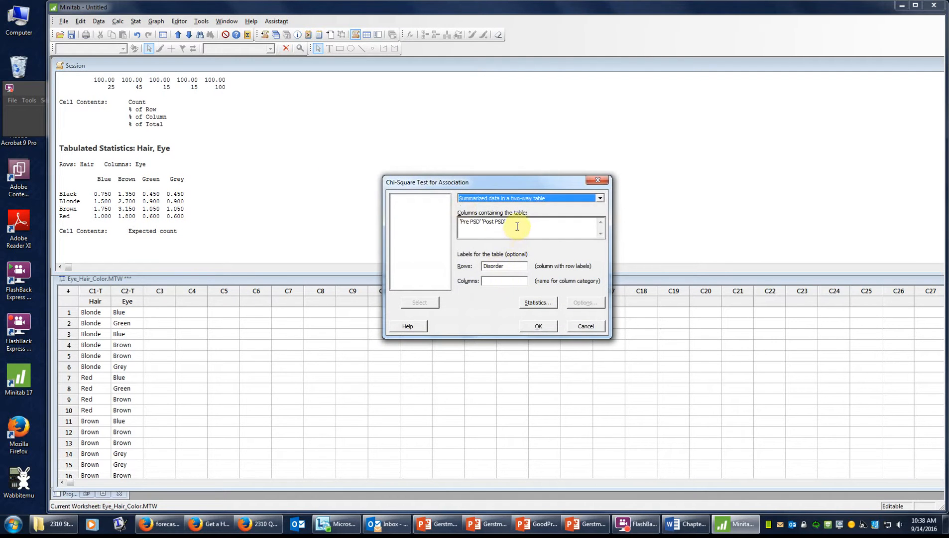
{"action": "left_click", "coordinate": [517, 222]}
{"action": "key", "text": "Delete"}
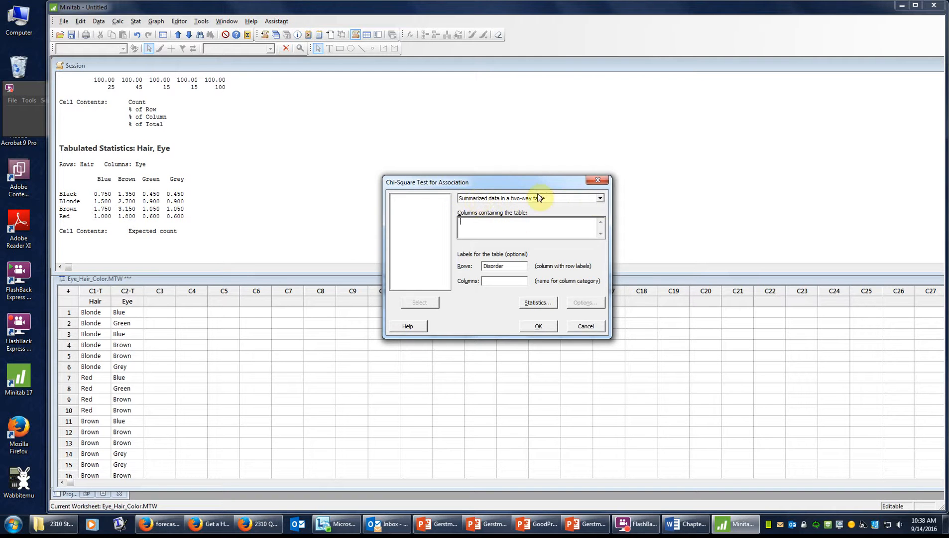
{"action": "left_click", "coordinate": [556, 198]}
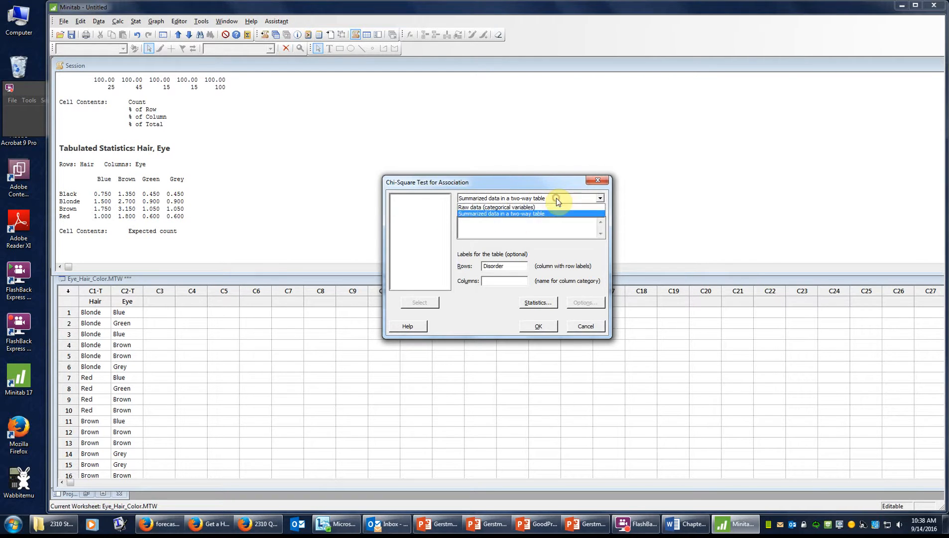
{"action": "left_click", "coordinate": [538, 206]}
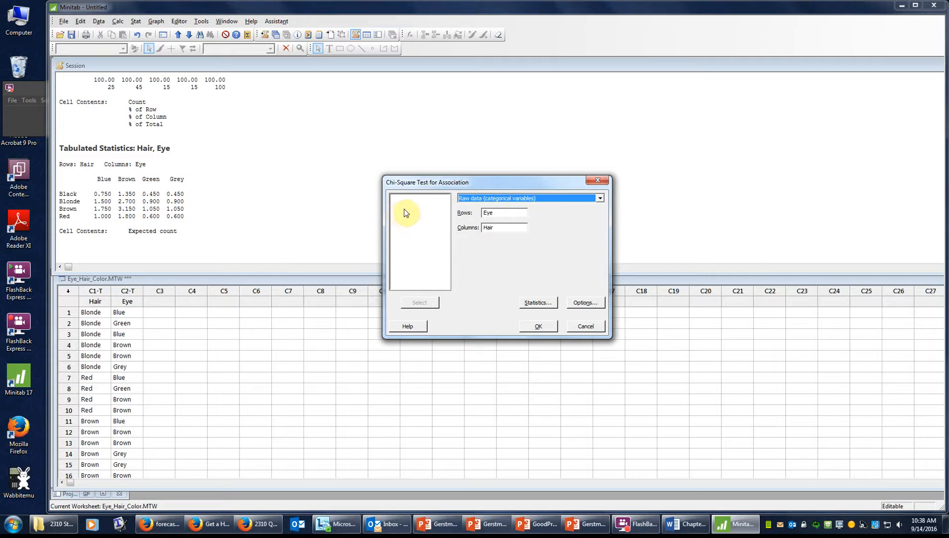
{"action": "left_click", "coordinate": [501, 212]}
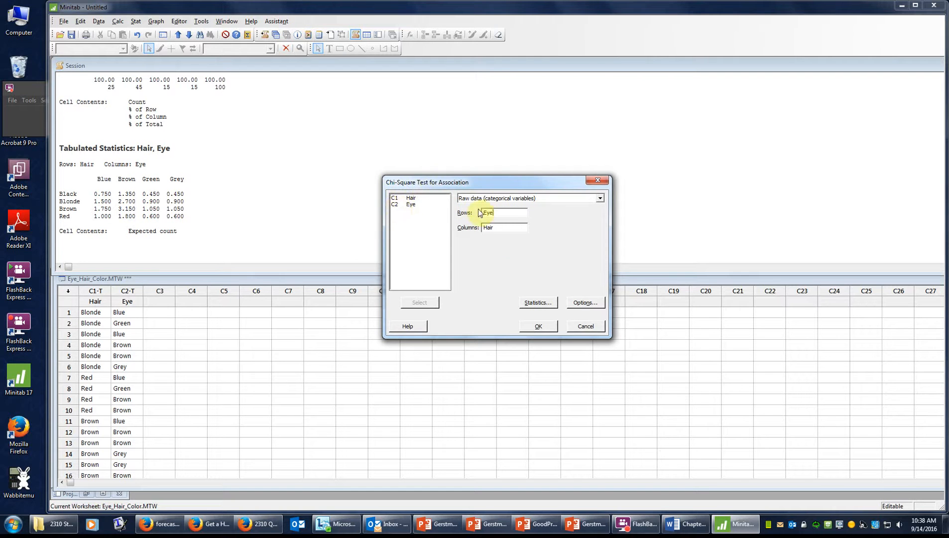
Step: Turn off expected and marginal counts, adjust cell counts, and run the Eye by Hair test
{"action": "left_click", "coordinate": [540, 304]}
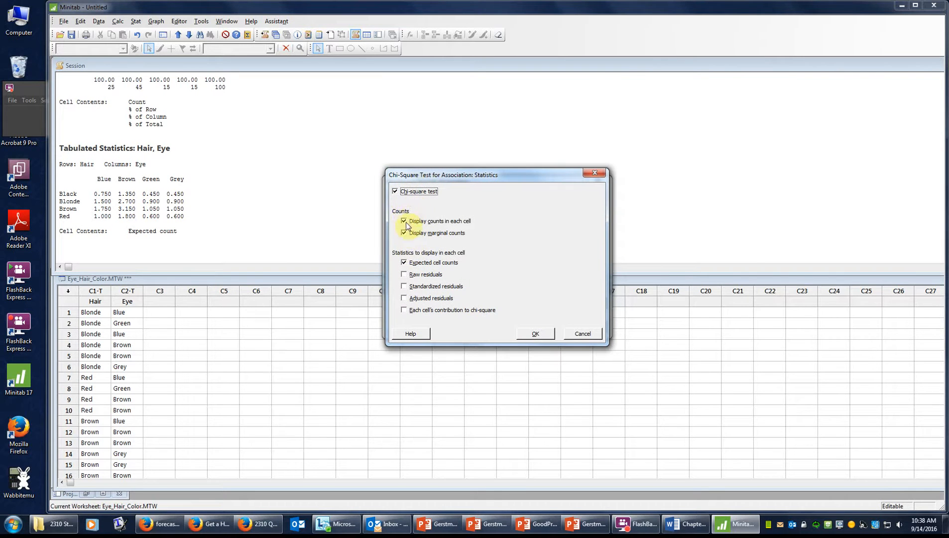
{"action": "left_click", "coordinate": [403, 262]}
{"action": "left_click", "coordinate": [404, 232]}
{"action": "left_click", "coordinate": [405, 221]}
{"action": "left_click", "coordinate": [535, 334]}
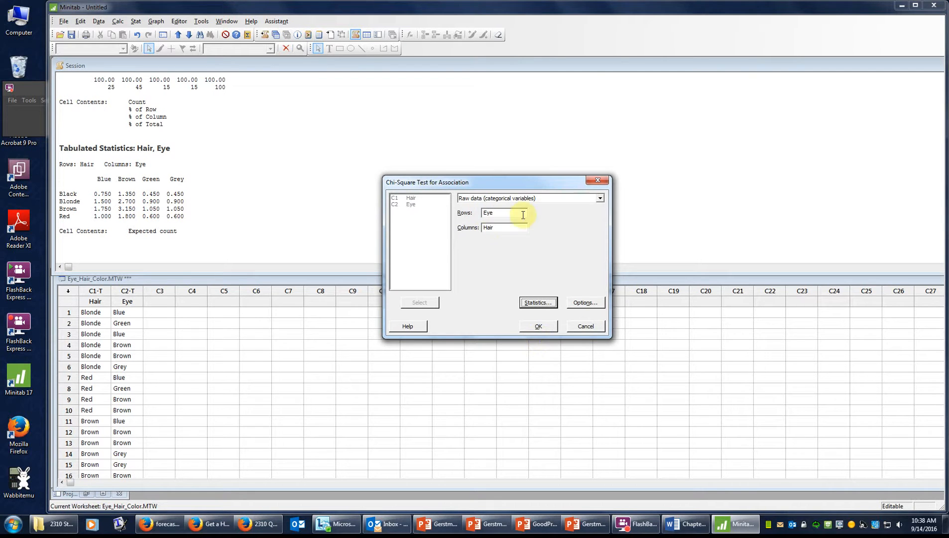
{"action": "left_click", "coordinate": [538, 326]}
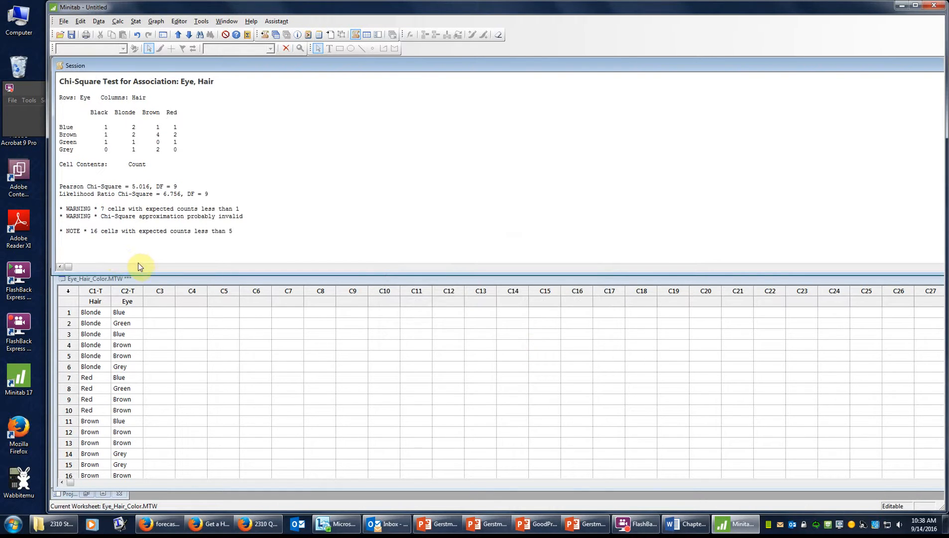
{"action": "scroll", "coordinate": [149, 207], "scroll_direction": "up", "scroll_amount": 1}
{"action": "scroll", "coordinate": [149, 205], "scroll_direction": "down", "scroll_amount": 1}
{"action": "left_click_drag", "start_coordinate": [101, 217], "coordinate": [249, 214]}
{"action": "left_click", "coordinate": [239, 231]}
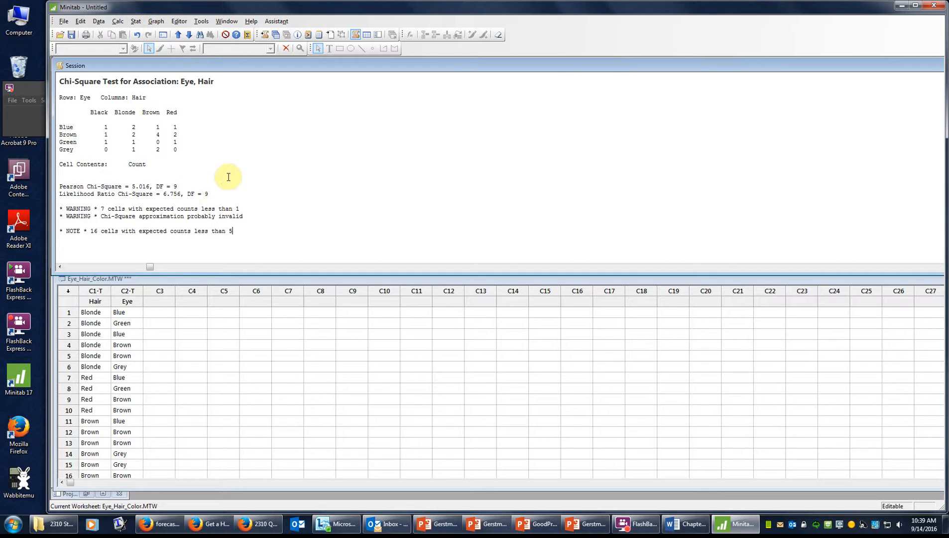
Step: Start a View Probability distribution plot from the Graph menu
{"action": "left_click", "coordinate": [156, 22]}
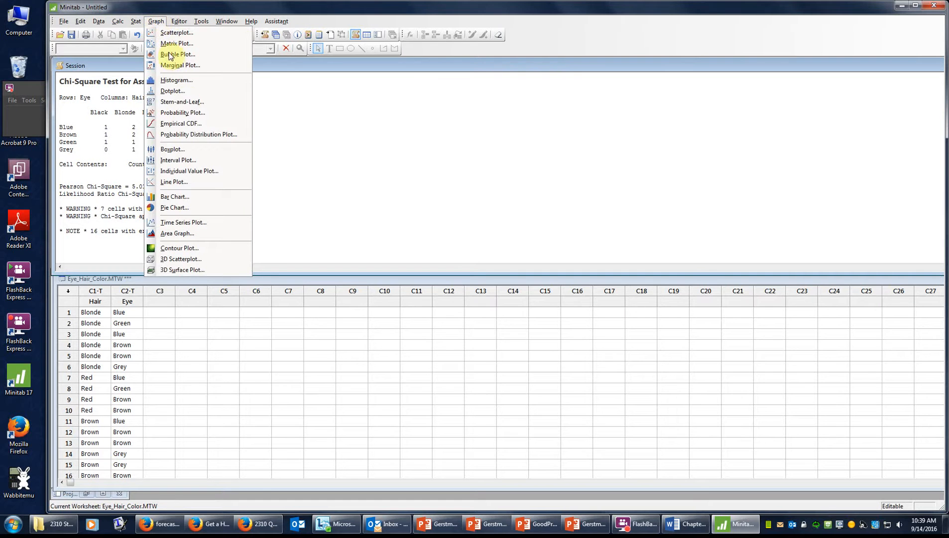
{"action": "left_click", "coordinate": [204, 135]}
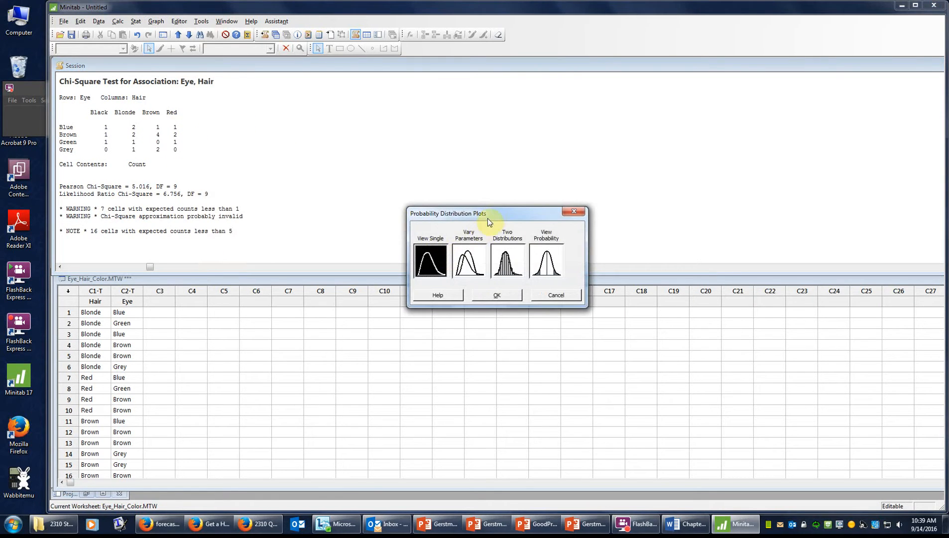
{"action": "left_click_drag", "start_coordinate": [492, 215], "coordinate": [437, 107]}
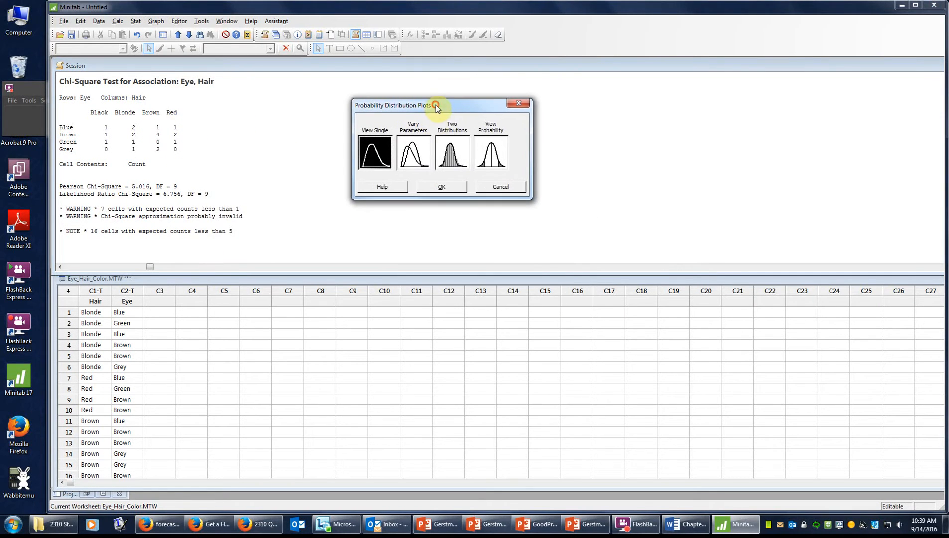
{"action": "left_click", "coordinate": [488, 160]}
{"action": "left_click", "coordinate": [427, 188]}
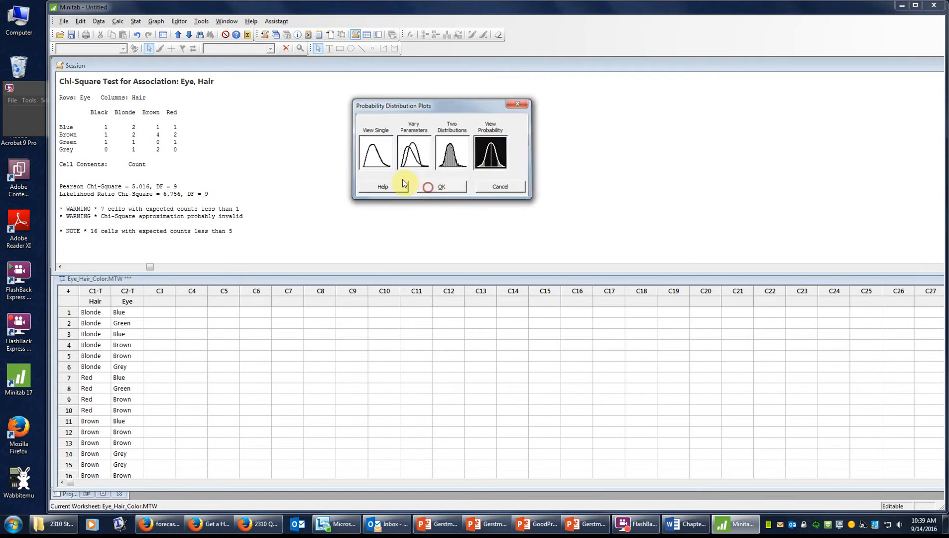
Step: Choose the Chi-Square distribution with 9 degrees of freedom
{"action": "left_click", "coordinate": [515, 207]}
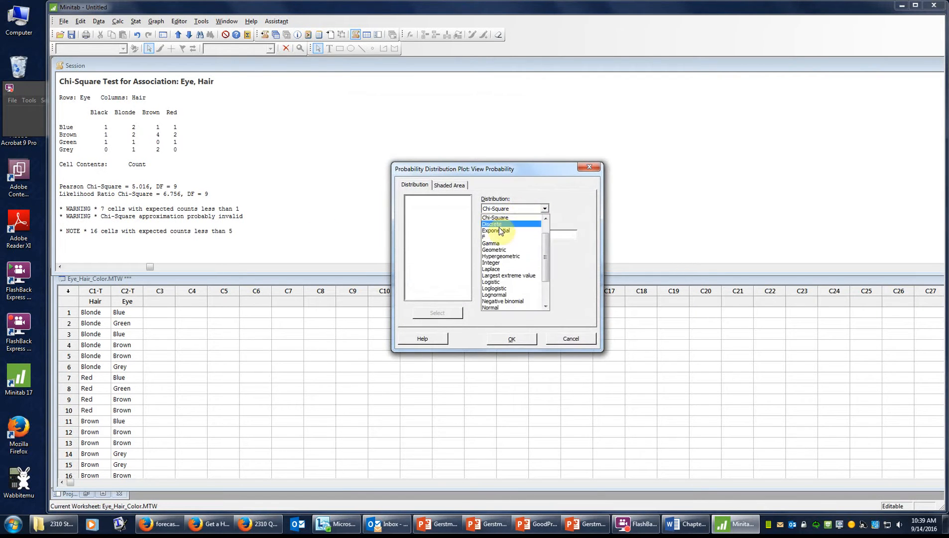
{"action": "left_click", "coordinate": [500, 306]}
{"action": "left_click", "coordinate": [544, 209]}
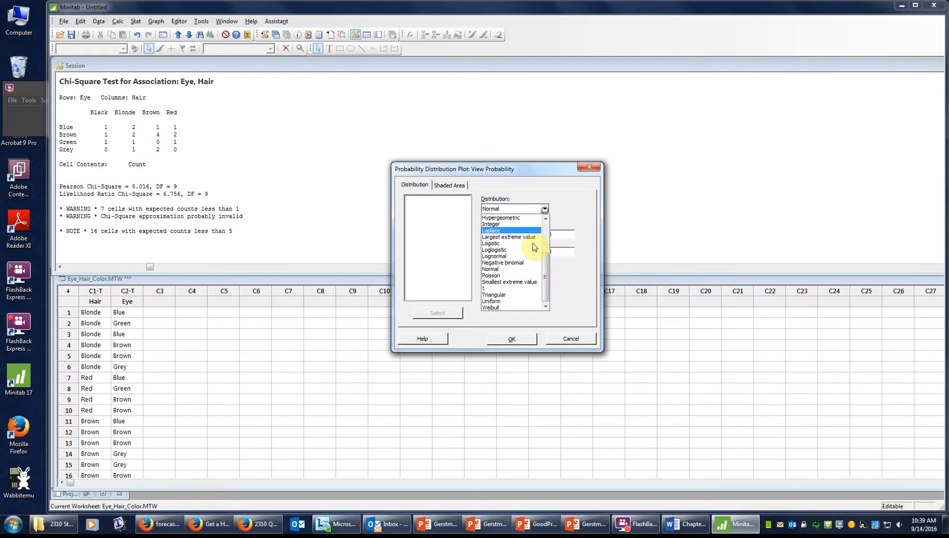
{"action": "scroll", "coordinate": [501, 309], "scroll_direction": "up", "scroll_amount": 3}
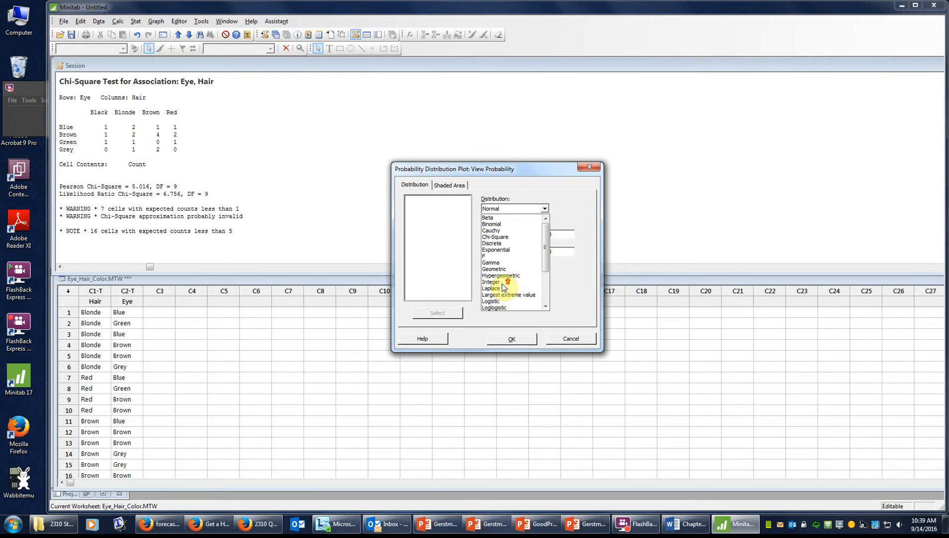
{"action": "left_click", "coordinate": [498, 237]}
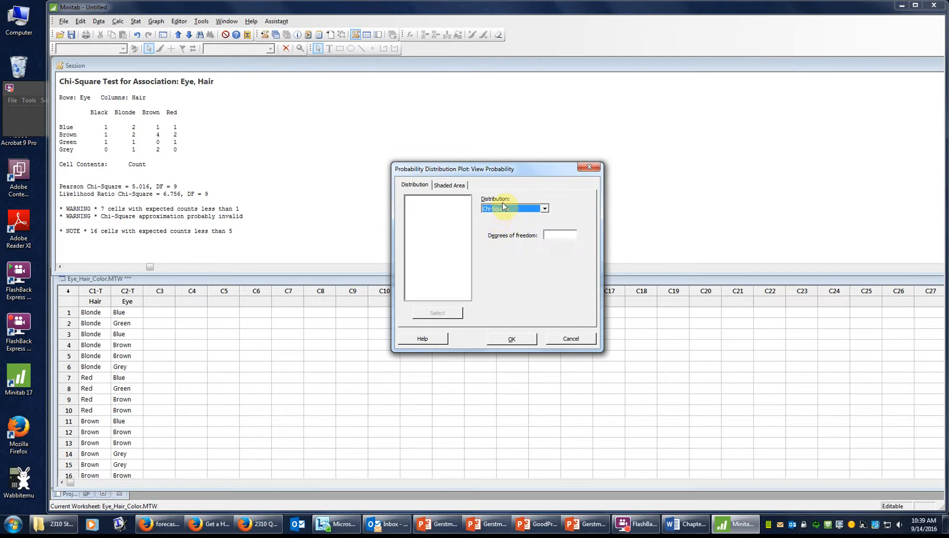
{"action": "left_click", "coordinate": [564, 237]}
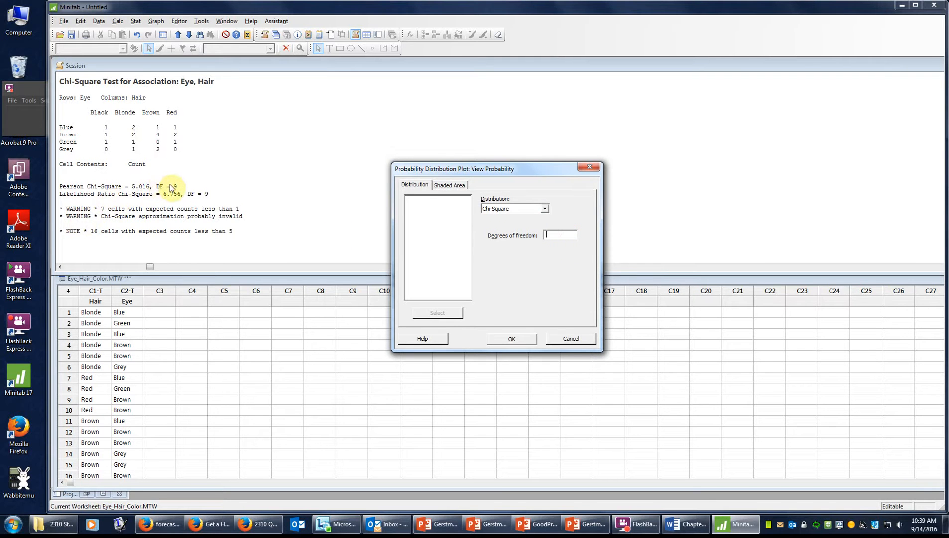
{"action": "type", "text": "9"}
{"action": "left_click", "coordinate": [466, 185]}
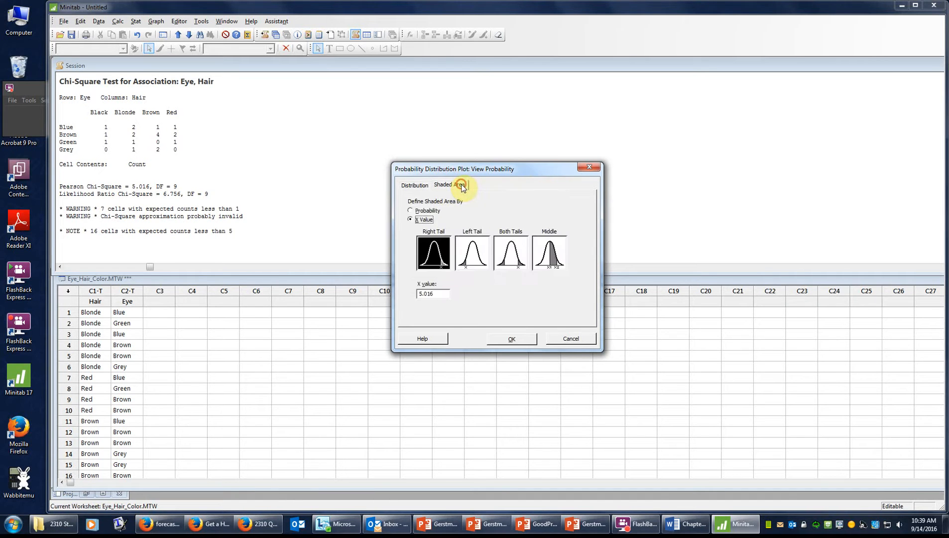
Step: Shade the right tail beyond X value 5.016, draw the plot, and move it aside
{"action": "left_click", "coordinate": [419, 220]}
{"action": "left_click", "coordinate": [435, 293]}
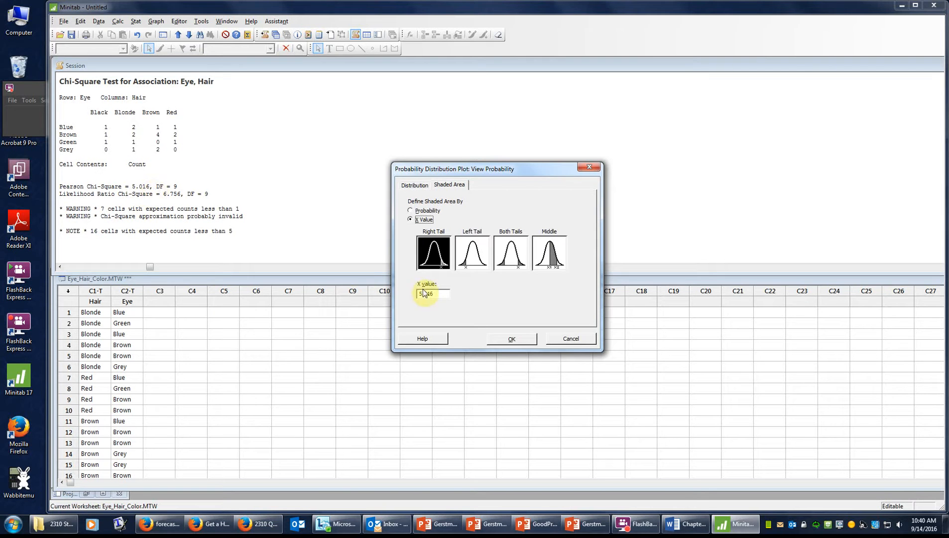
{"action": "left_click", "coordinate": [517, 339]}
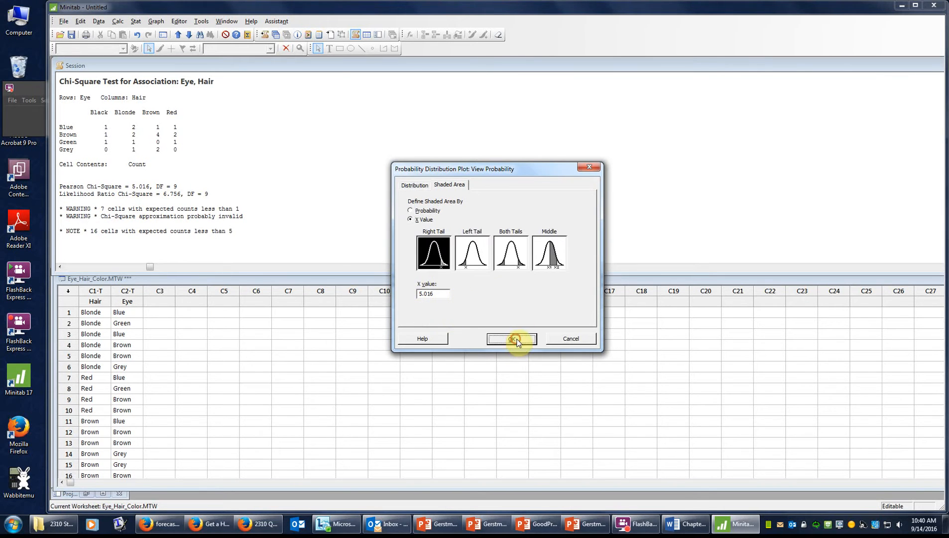
{"action": "left_click_drag", "start_coordinate": [221, 68], "coordinate": [567, 65]}
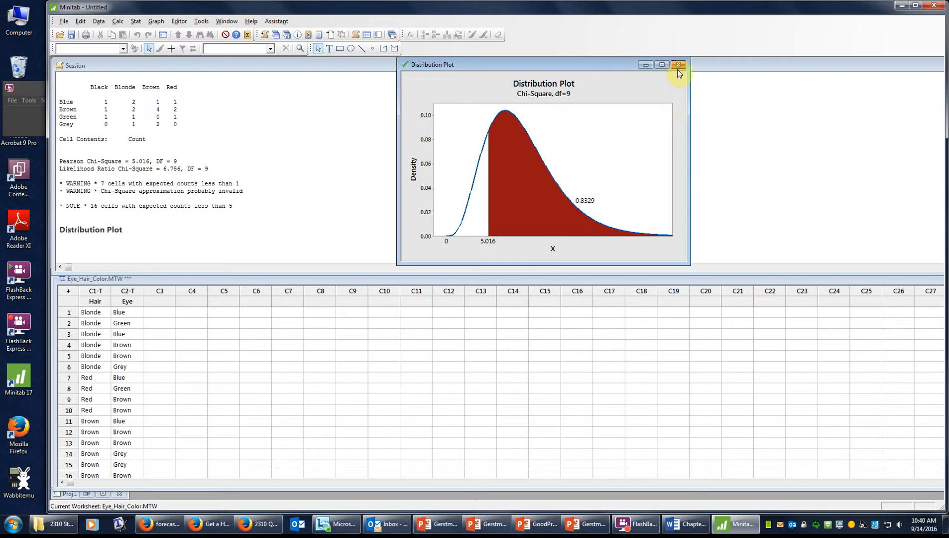
Step: Minimize the plot and hair/eye worksheet, then select the Railway psychosis Disorder, Pre PSD, Post PSD cells
{"action": "left_click", "coordinate": [646, 66]}
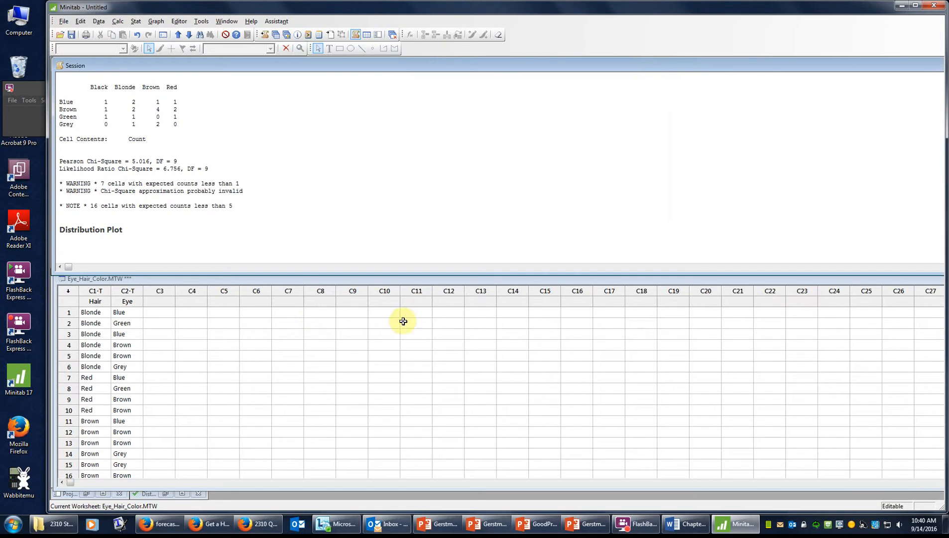
{"action": "left_click", "coordinate": [425, 306]}
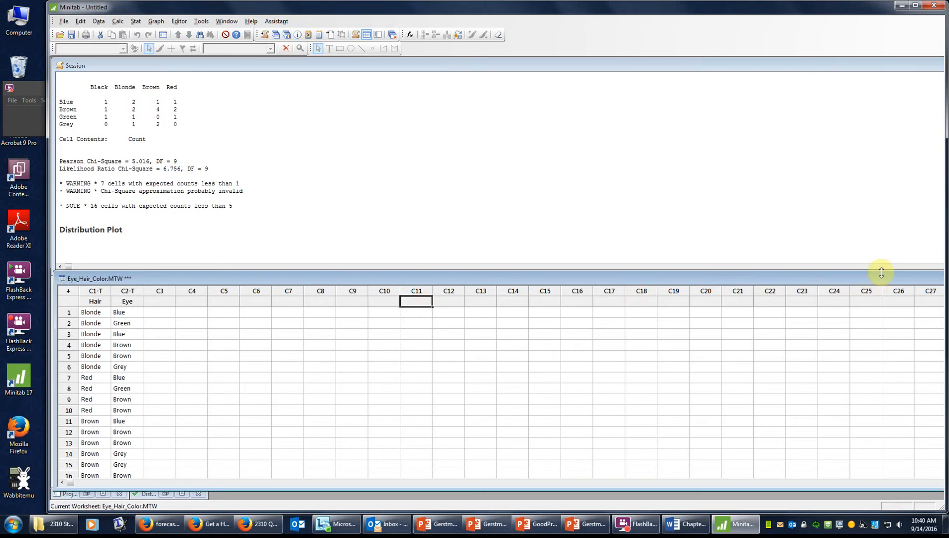
{"action": "left_click_drag", "start_coordinate": [881, 280], "coordinate": [781, 282]}
{"action": "left_click", "coordinate": [856, 282]}
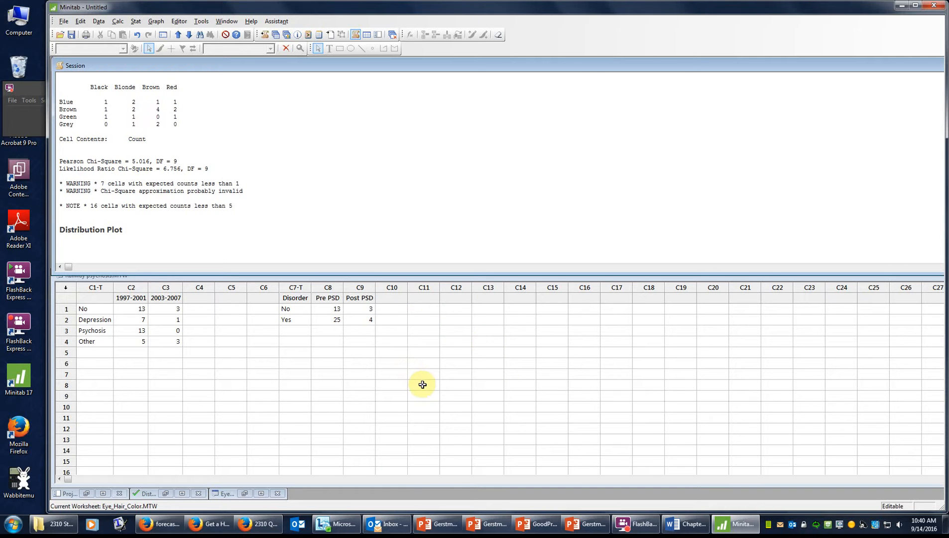
{"action": "left_click", "coordinate": [244, 282]}
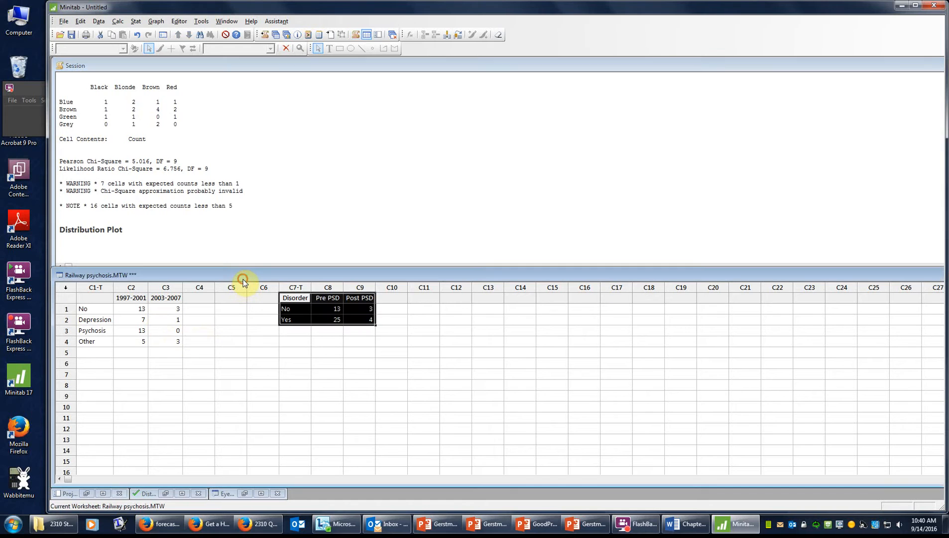
{"action": "left_click", "coordinate": [226, 330]}
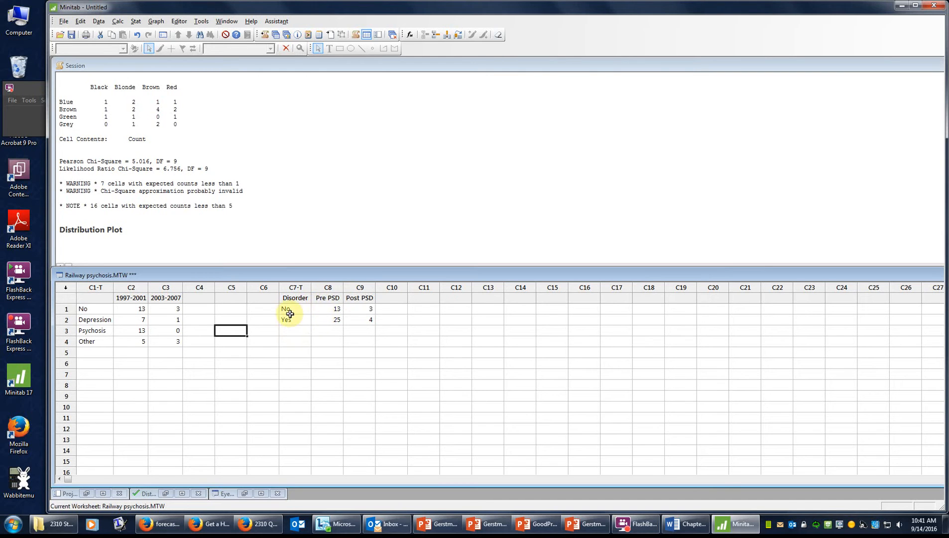
{"action": "left_click_drag", "start_coordinate": [295, 297], "coordinate": [356, 321]}
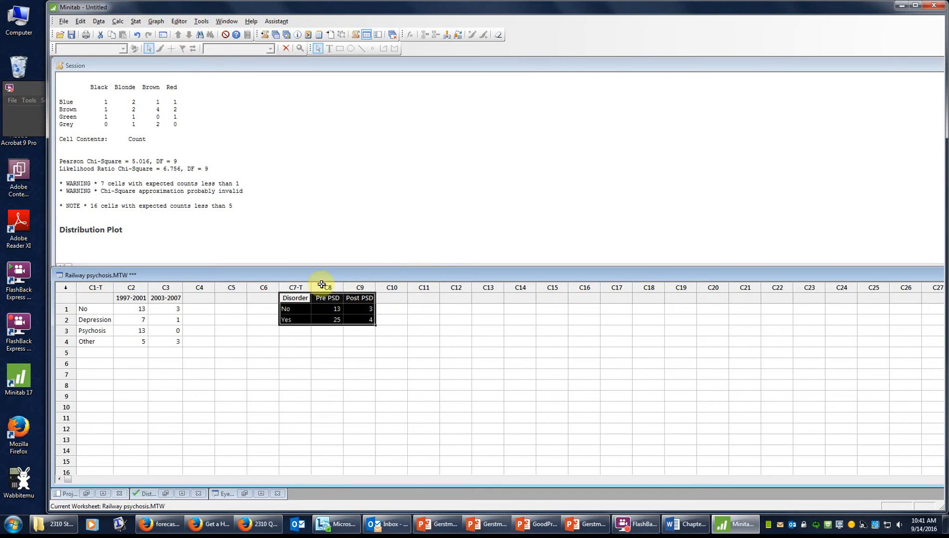
Step: Start a Chi-Square Test for Association using summarized data in a two-way table
{"action": "left_click", "coordinate": [136, 21]}
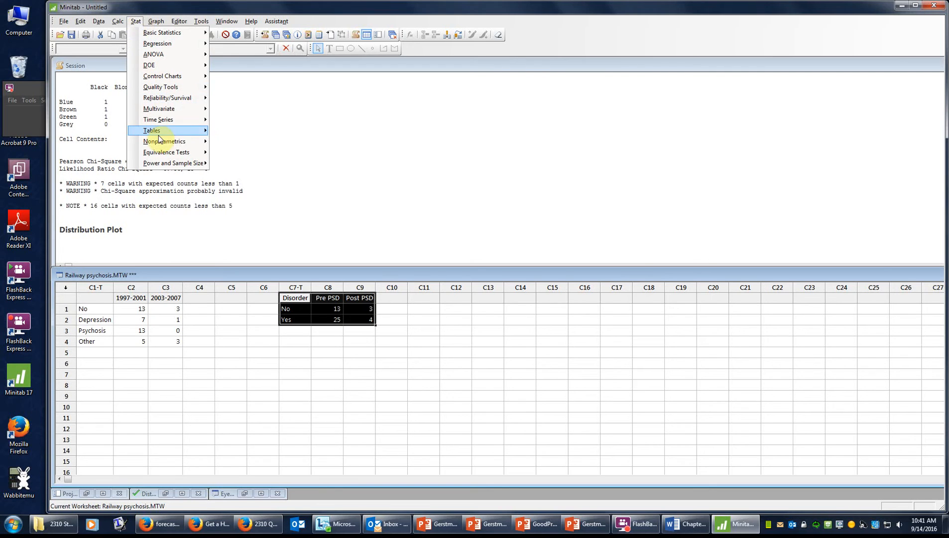
{"action": "mouse_move", "coordinate": [160, 131]}
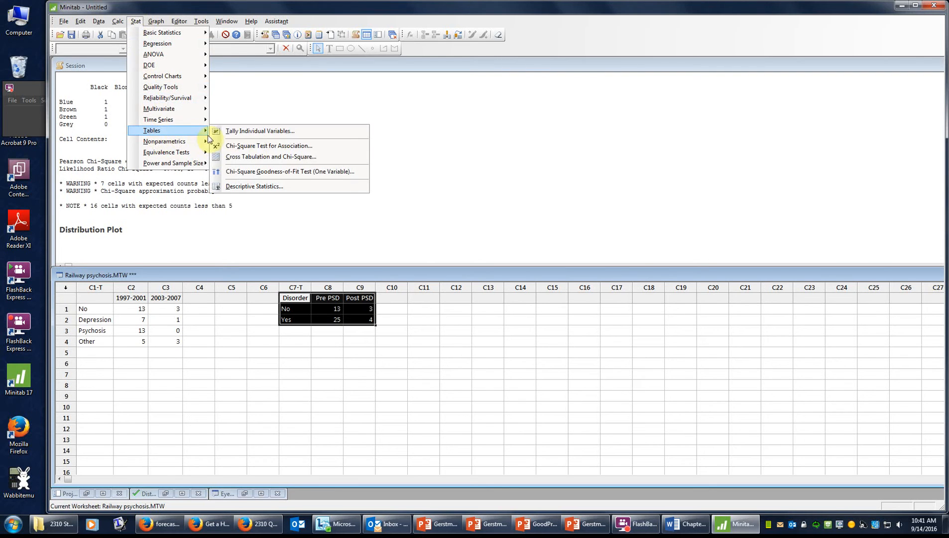
{"action": "left_click", "coordinate": [301, 146]}
{"action": "left_click_drag", "start_coordinate": [546, 172], "coordinate": [587, 136]}
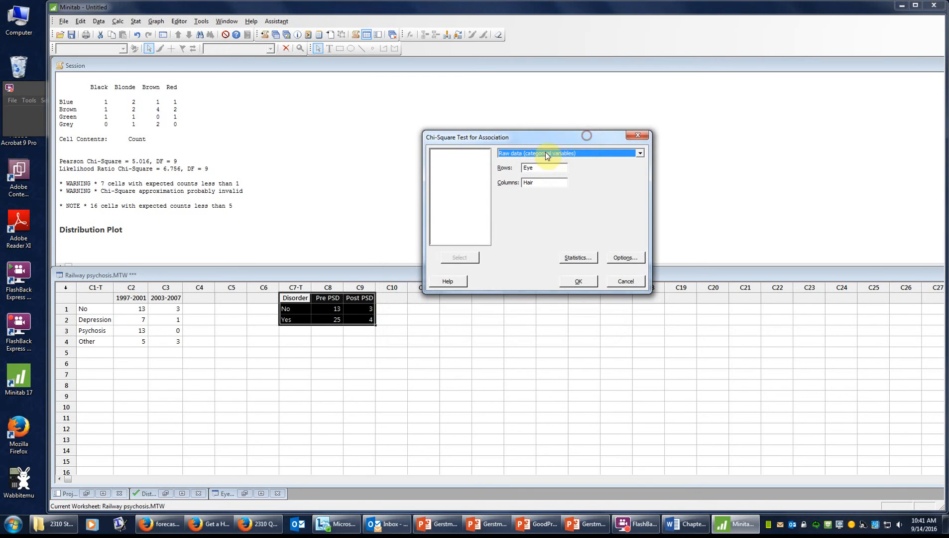
{"action": "left_click", "coordinate": [591, 155]}
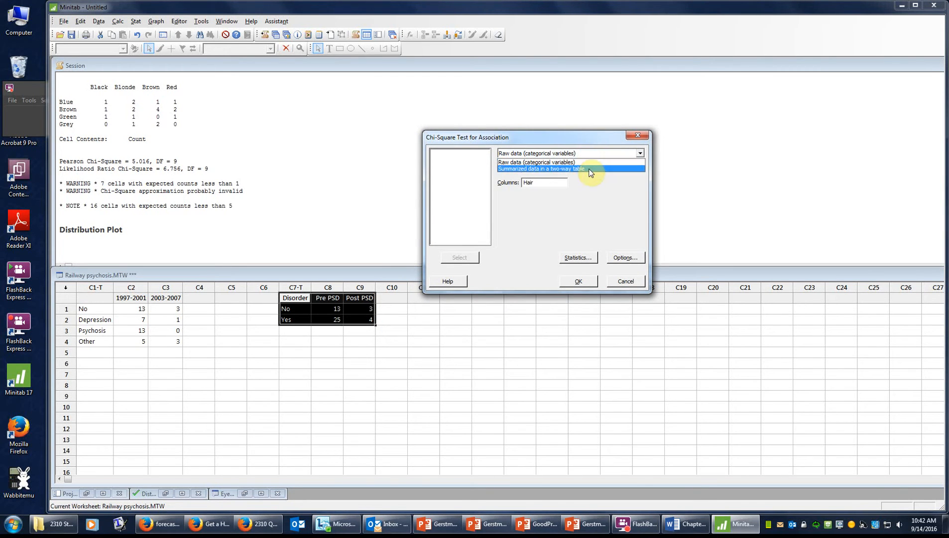
{"action": "left_click", "coordinate": [591, 169]}
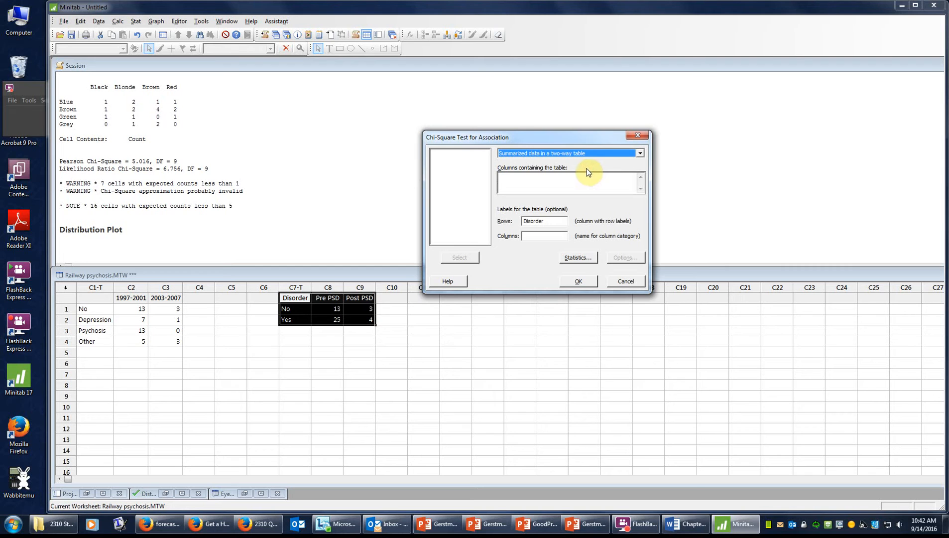
Step: Enter Pre PSD and Post PSD as table columns with Disorder as row labels
{"action": "left_click", "coordinate": [556, 221]}
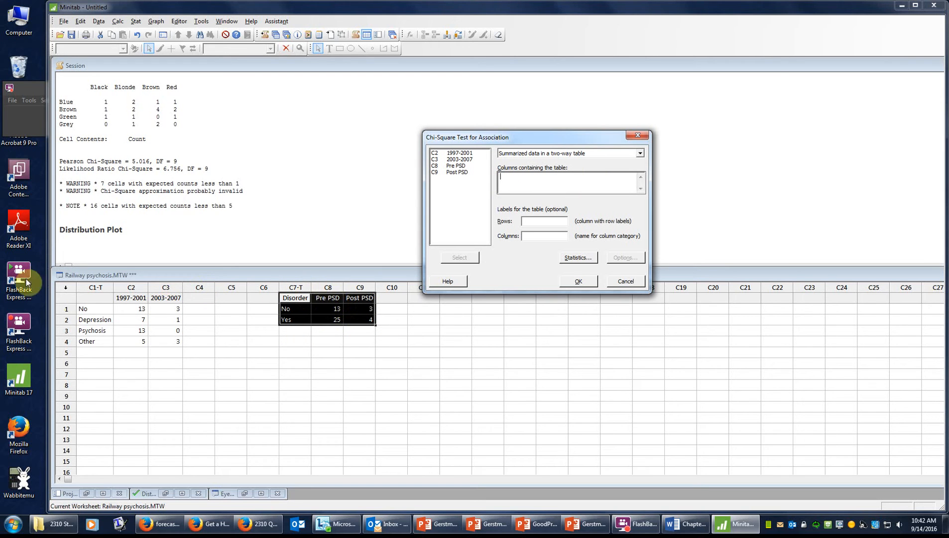
{"action": "double_click", "coordinate": [456, 166]}
{"action": "double_click", "coordinate": [457, 172]}
{"action": "left_click", "coordinate": [556, 222]}
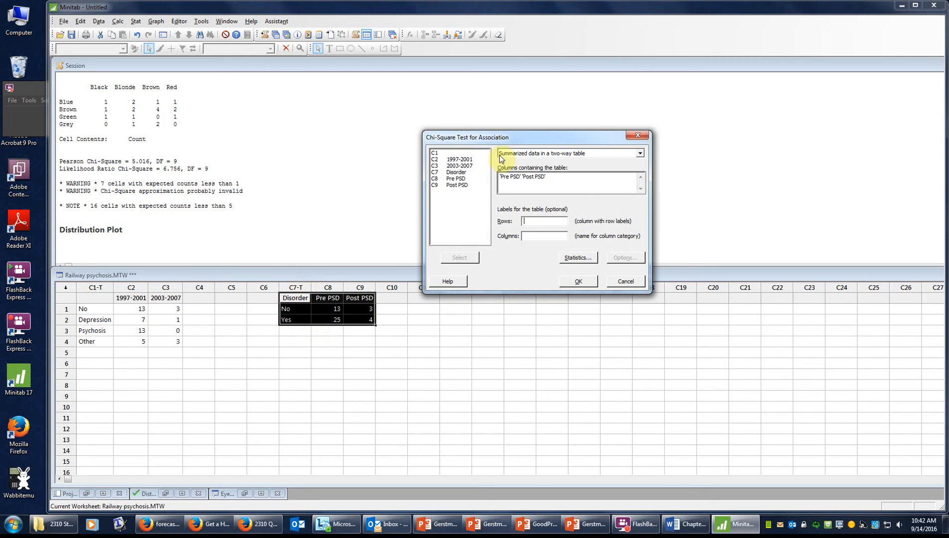
{"action": "double_click", "coordinate": [456, 173]}
{"action": "left_click", "coordinate": [545, 236]}
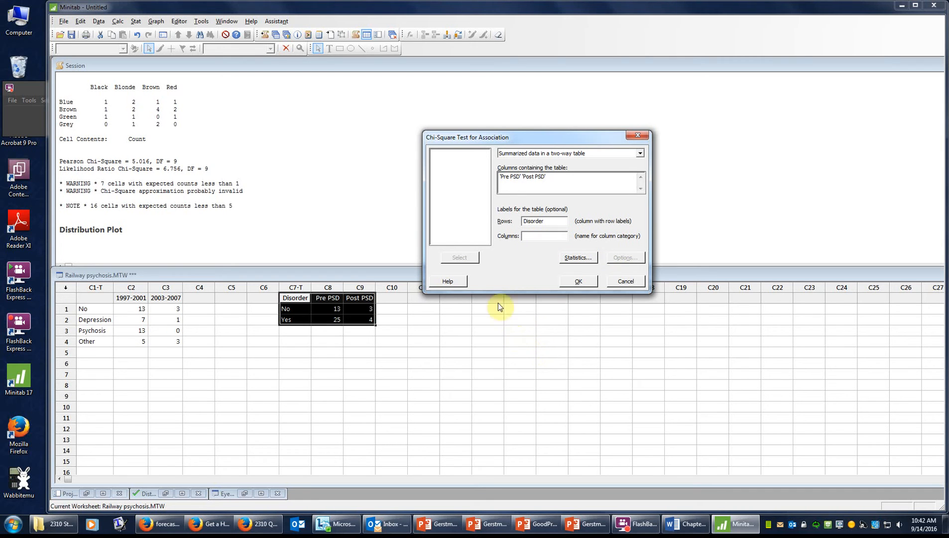
Step: Show observed and expected cell counts and run the Disorder chi-square test
{"action": "left_click", "coordinate": [576, 257]}
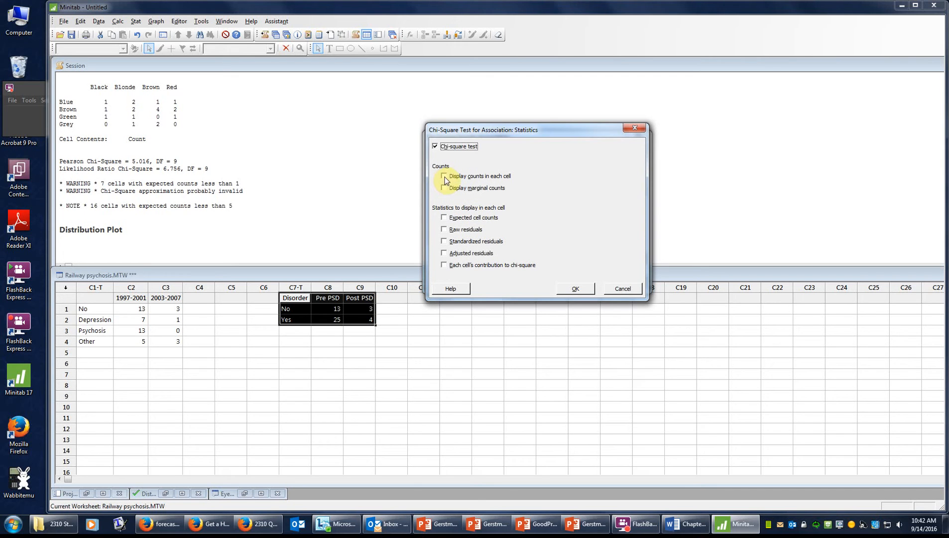
{"action": "left_click", "coordinate": [444, 178]}
{"action": "left_click", "coordinate": [444, 218]}
{"action": "left_click", "coordinate": [577, 289]}
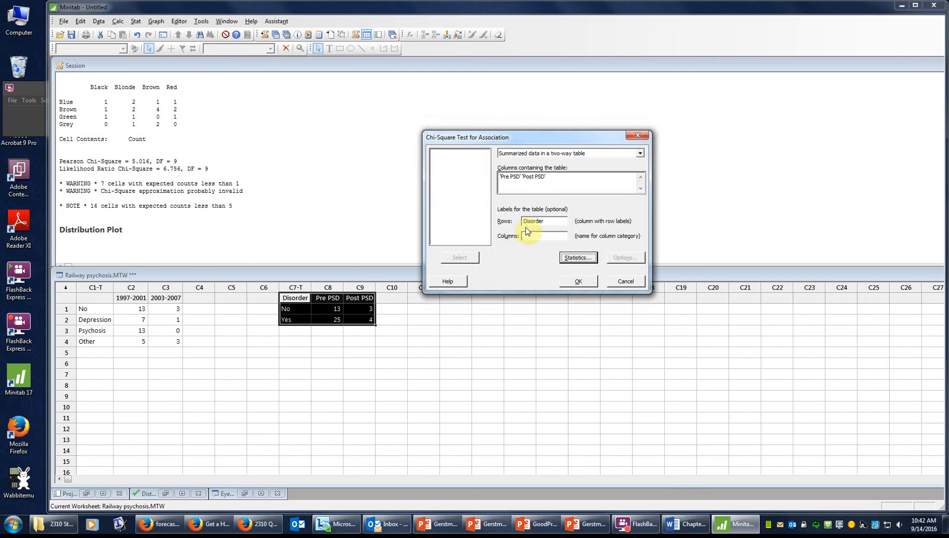
{"action": "left_click", "coordinate": [579, 282]}
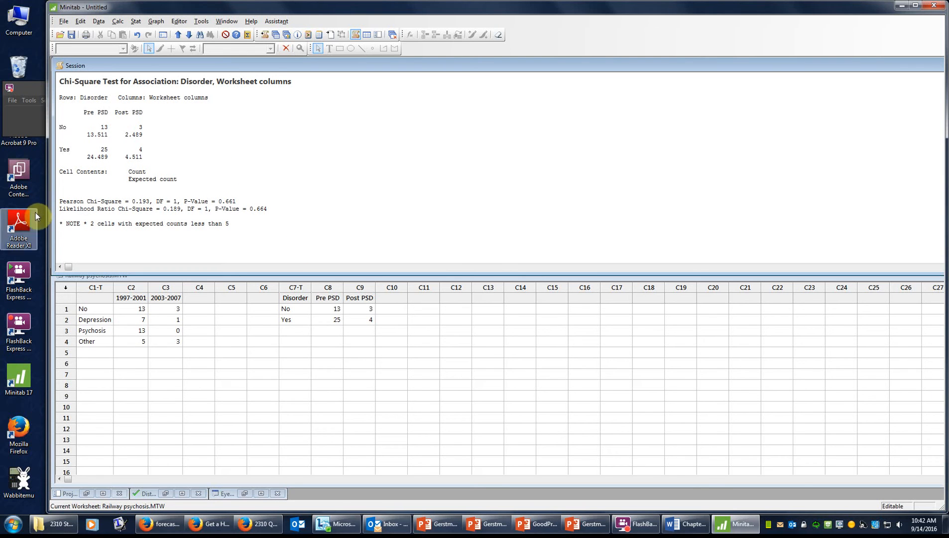
{"action": "left_click_drag", "start_coordinate": [60, 222], "coordinate": [227, 222]}
{"action": "left_click", "coordinate": [236, 226]}
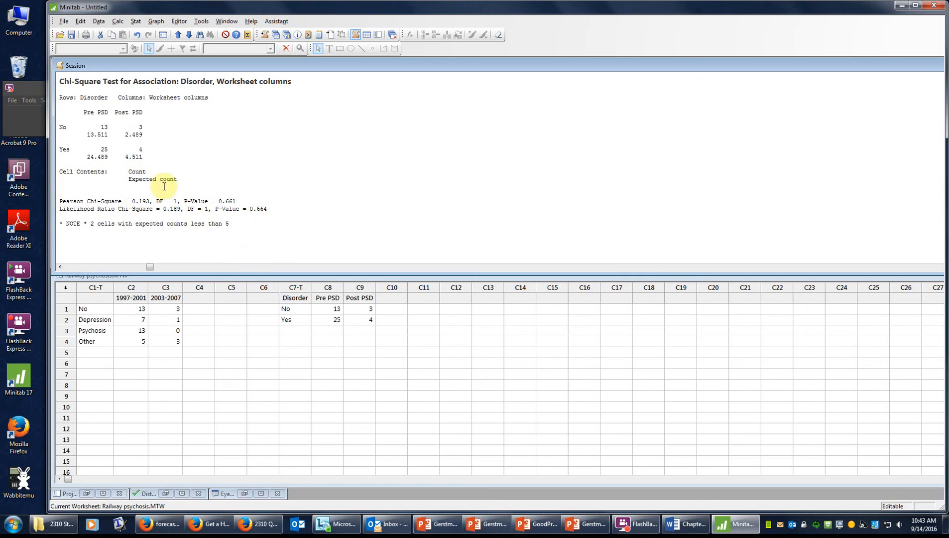
{"action": "scroll", "coordinate": [245, 201], "scroll_direction": "up", "scroll_amount": 7}
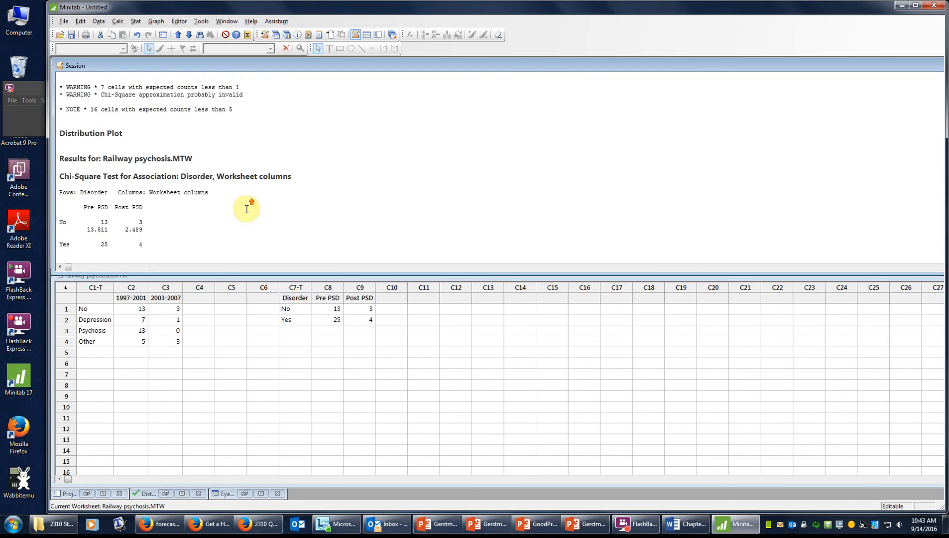
{"action": "scroll", "coordinate": [234, 160], "scroll_direction": "down", "scroll_amount": 8}
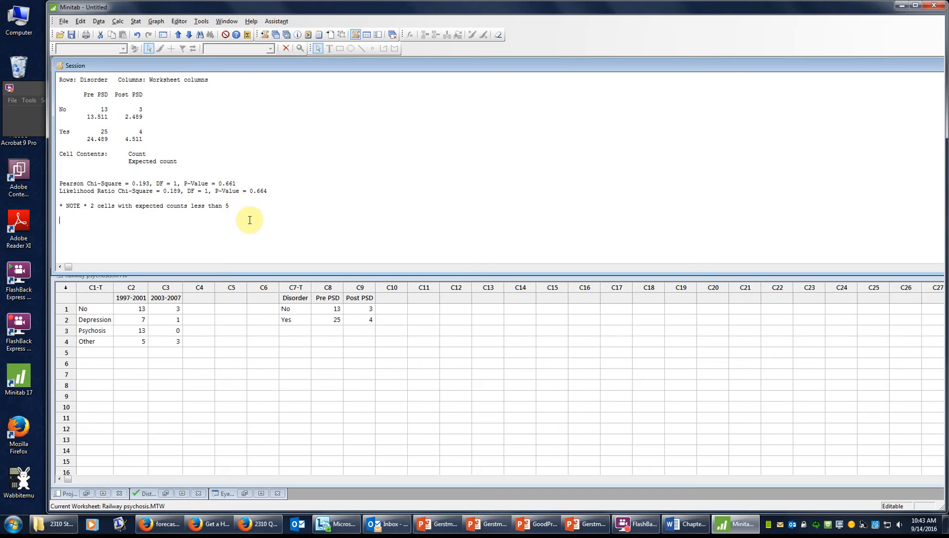
{"action": "double_click", "coordinate": [239, 182]}
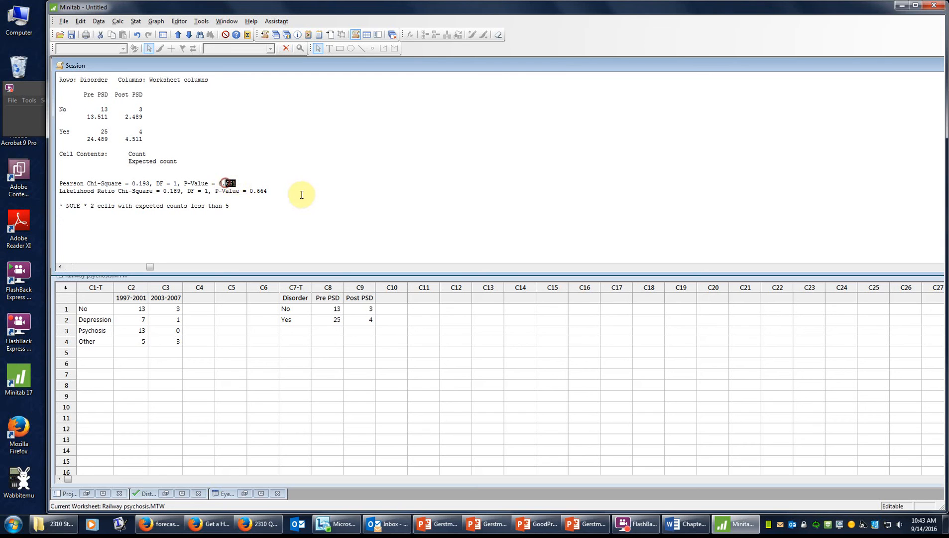
{"action": "left_click", "coordinate": [257, 208]}
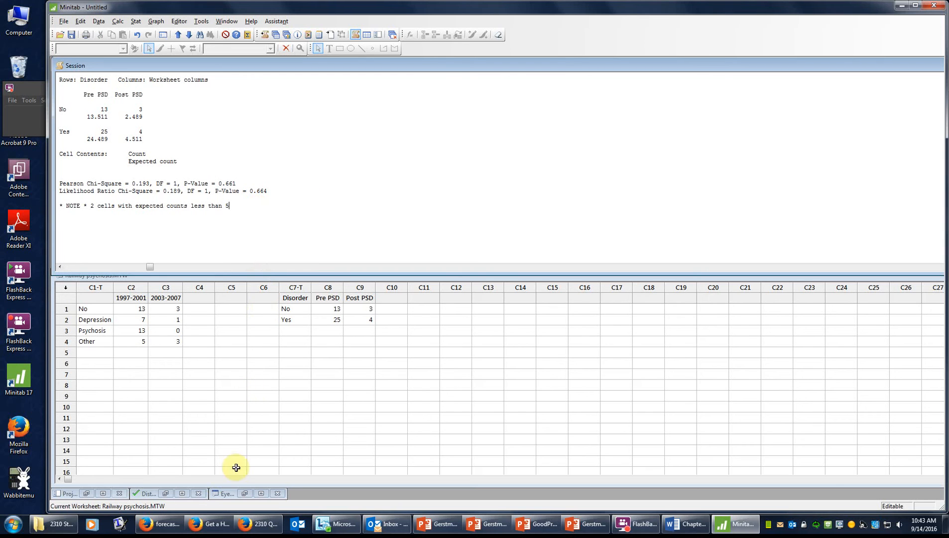
Step: Restore the minimized Chi-Square df=9 Distribution Plot window
{"action": "left_click", "coordinate": [149, 491]}
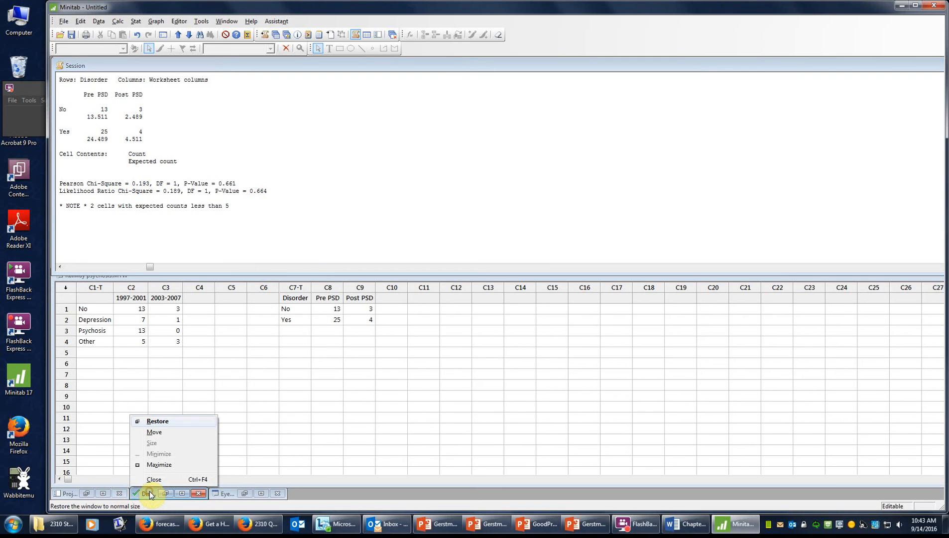
{"action": "left_click", "coordinate": [167, 424]}
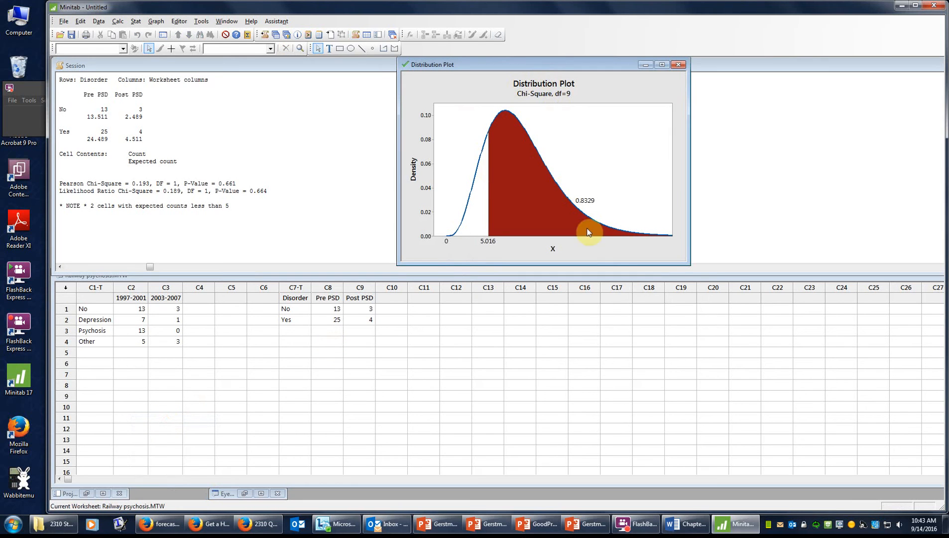